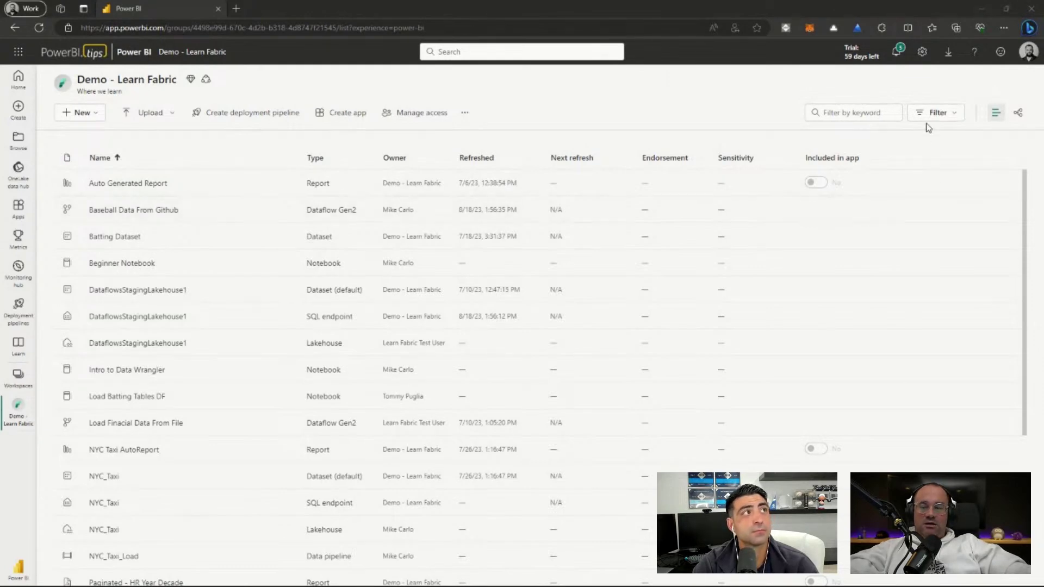
Filter the workspace items by the Notebook type and open the Intro to Data Wrangler notebook
drag(892, 94, 991, 141)
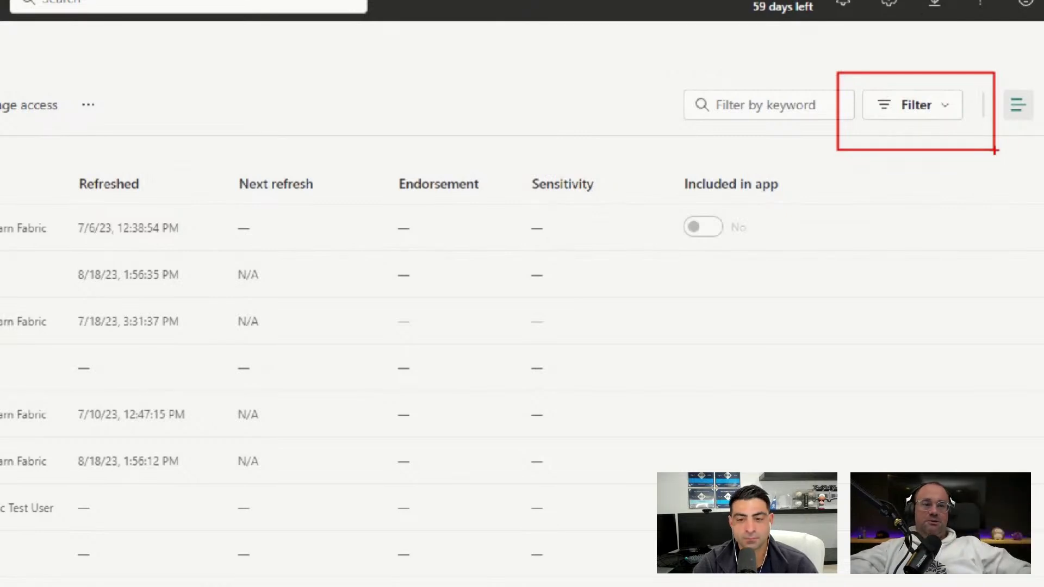
click(944, 107)
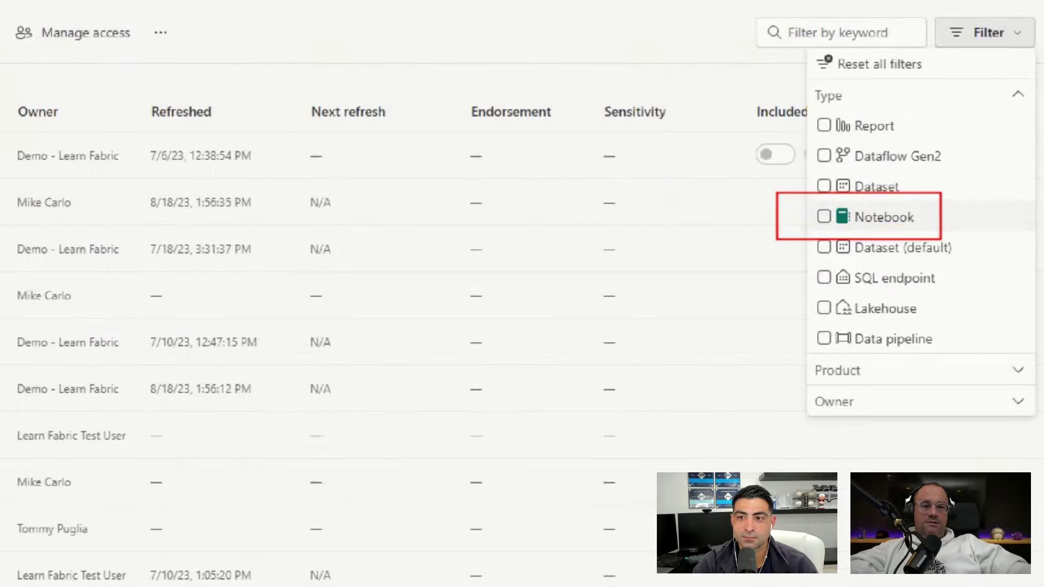
click(870, 217)
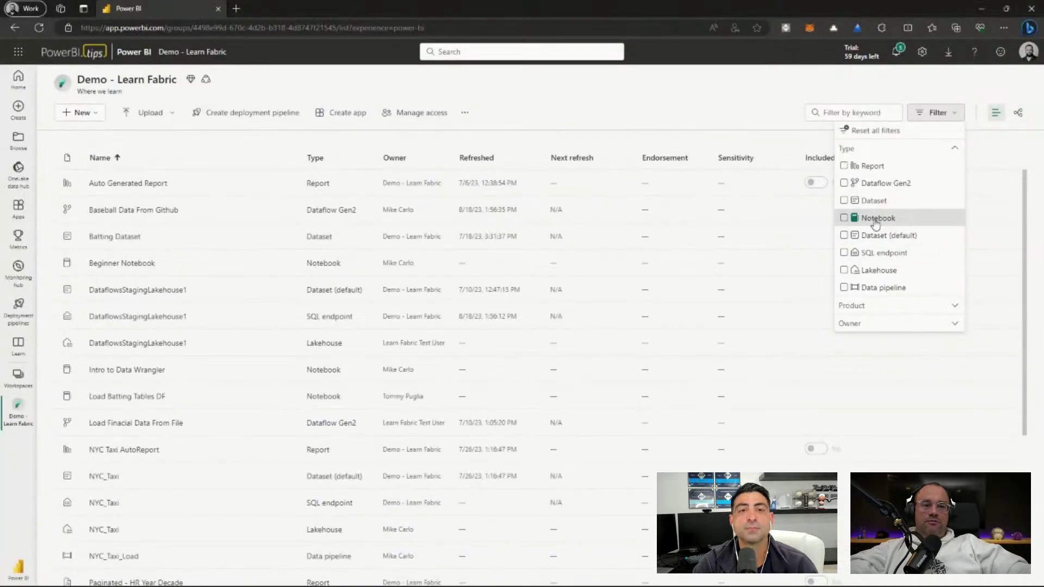
click(619, 409)
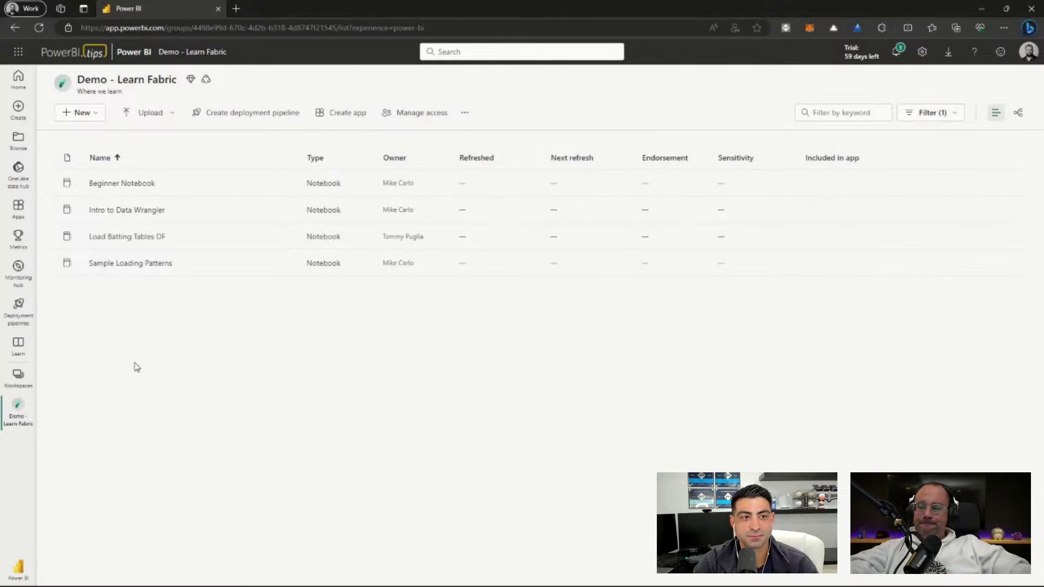
mouse_move(65, 168)
mouse_down()
mouse_move(214, 216)
mouse_move(291, 221)
mouse_up()
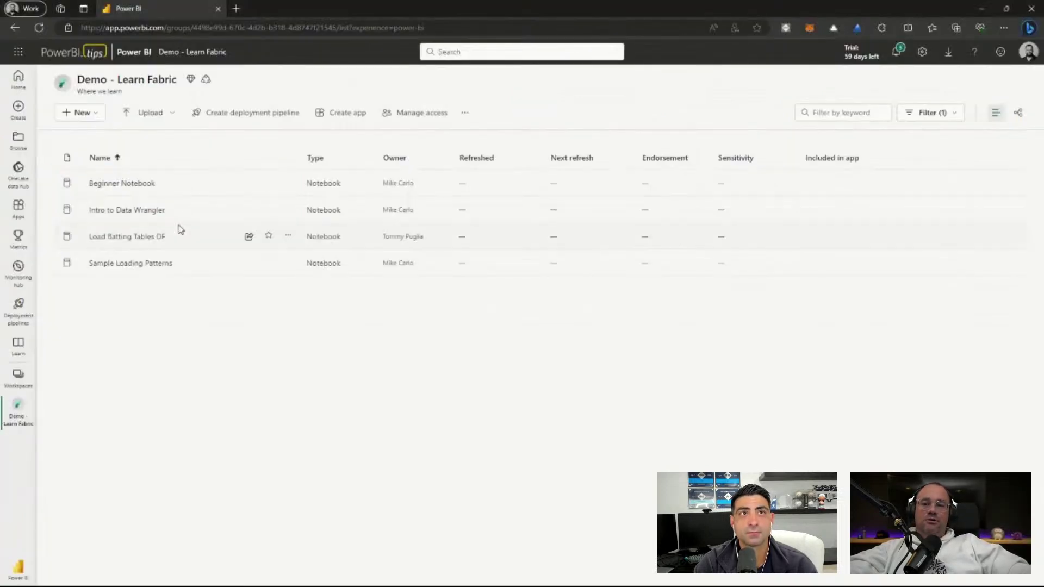
click(136, 216)
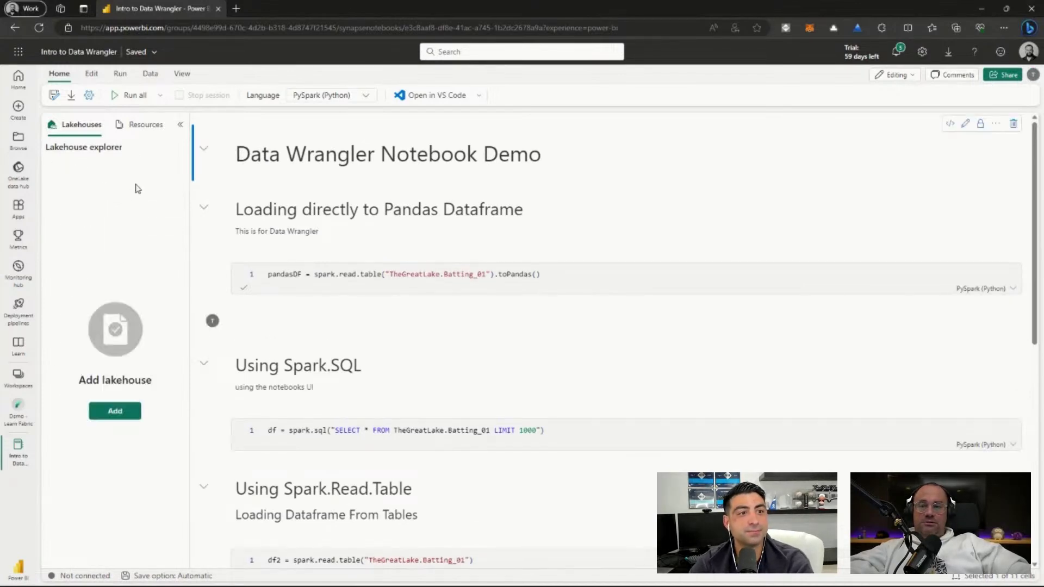
Add the existing lakehouse TheGreatLake to the notebook
click(110, 415)
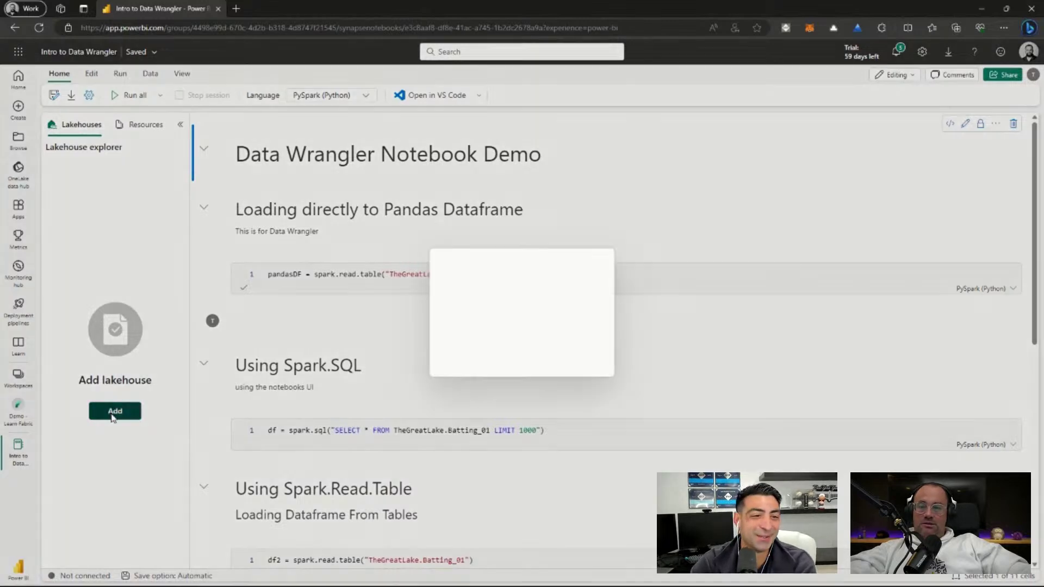
click(524, 351)
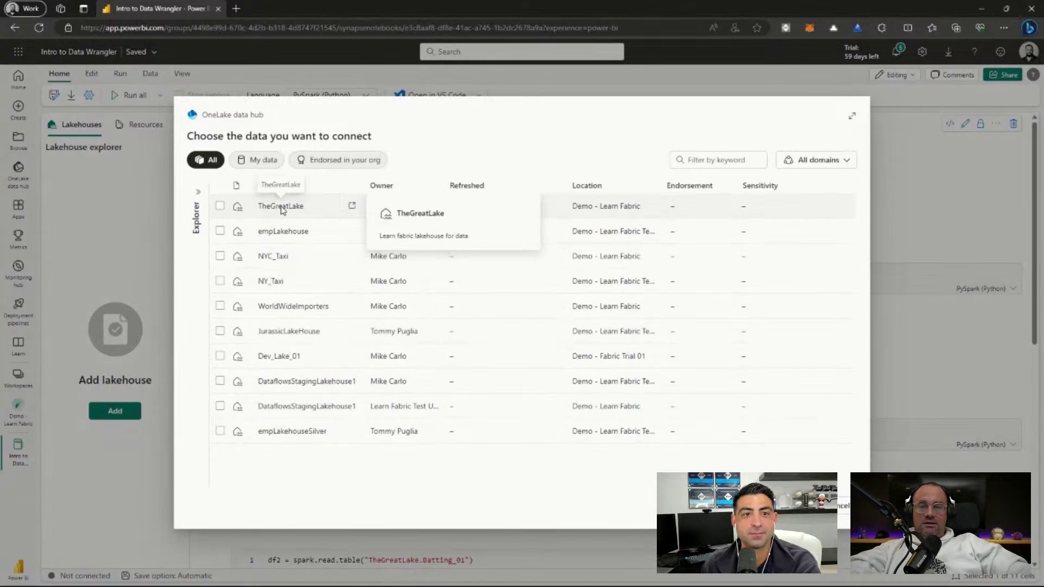
click(220, 206)
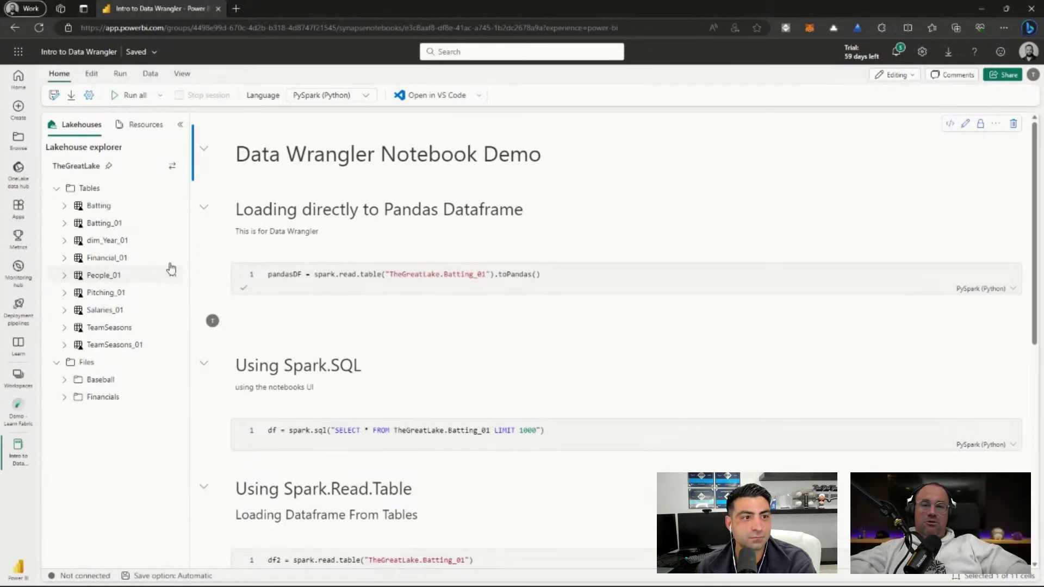
Run the cell that loads TheGreatLake.Batting_01 into the pandasDF dataframe
click(557, 274)
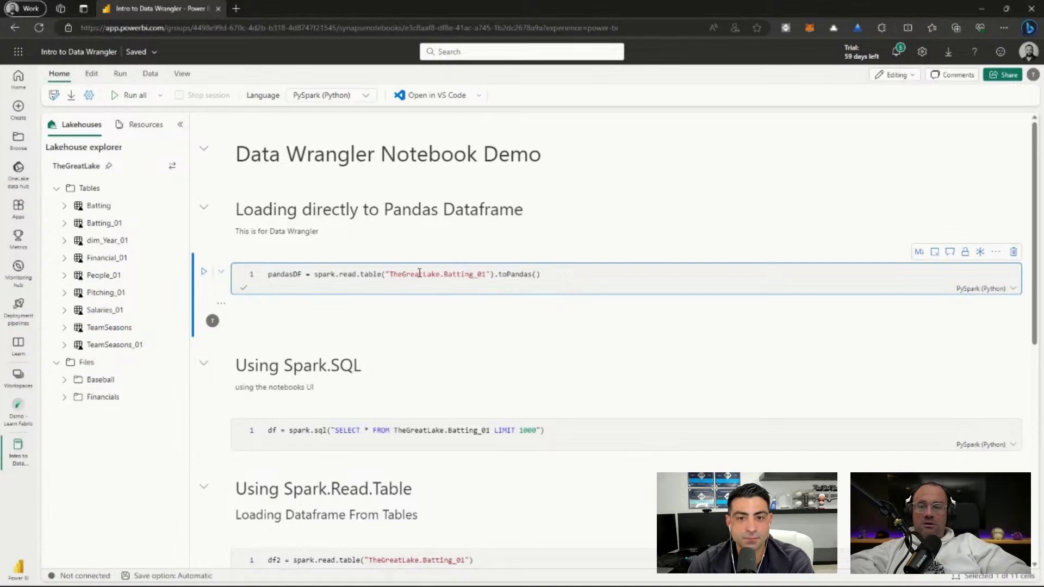
click(204, 272)
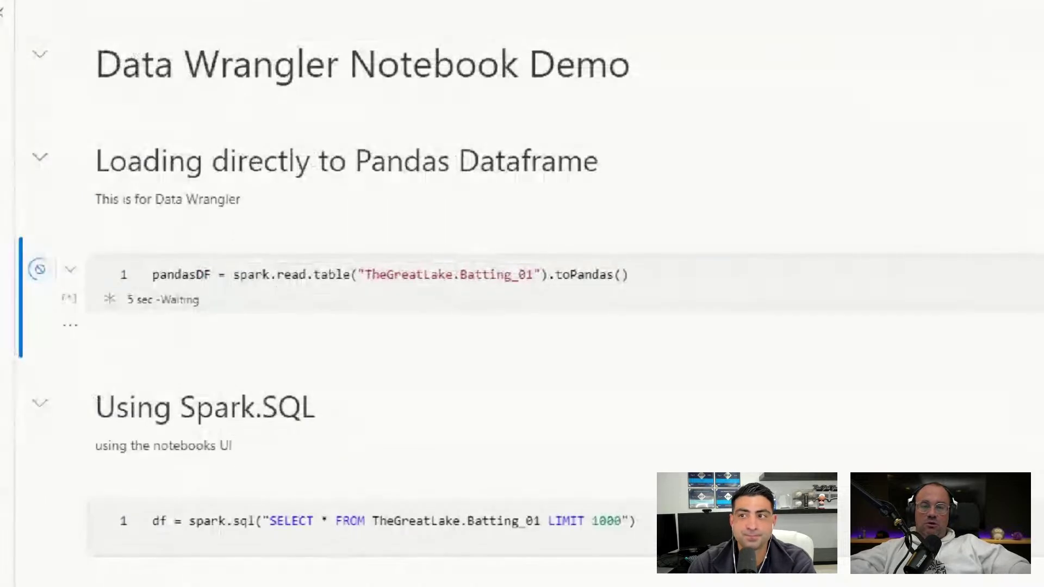
Compare the lakehouse and table reference in the pandasDF cell with TheGreatLake and its Batting_01 table in the lakehouse explorer
drag(297, 271, 292, 244)
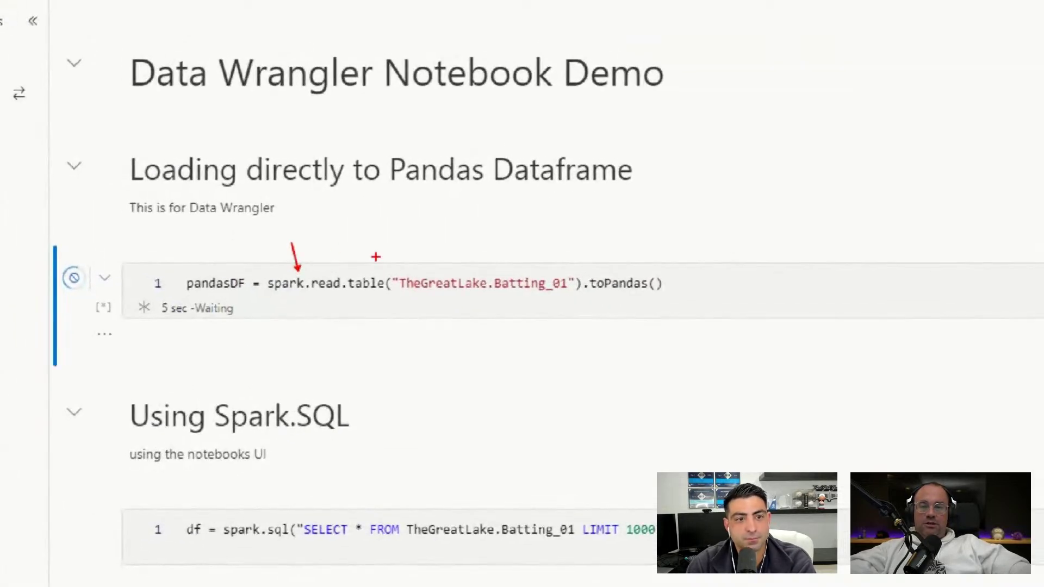
drag(382, 259, 580, 312)
drag(430, 268, 430, 211)
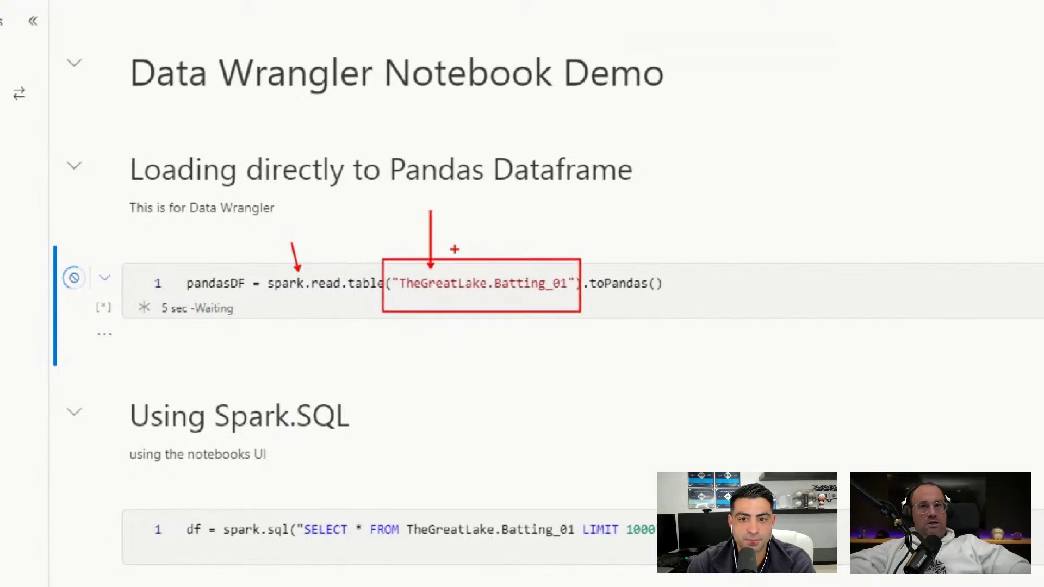
drag(531, 271, 564, 220)
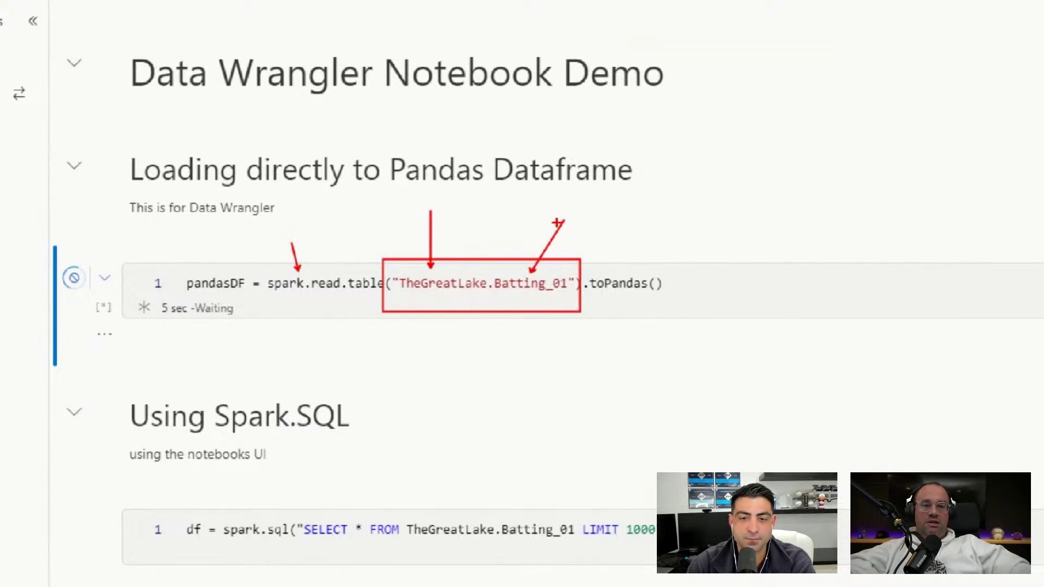
key(Escape)
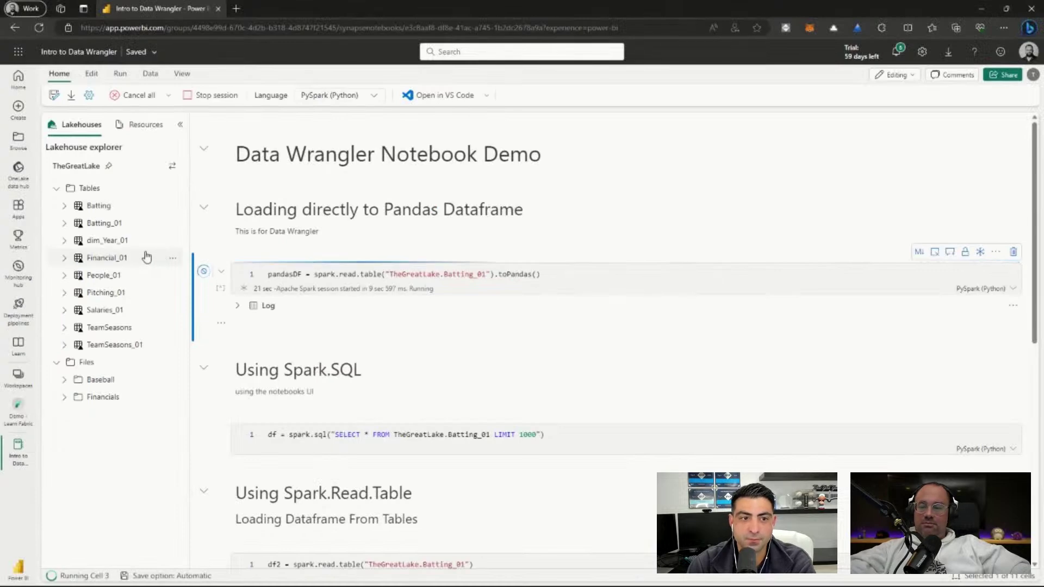
key(ctrl+1)
click(65, 192)
drag(83, 121, 216, 150)
drag(216, 231, 239, 204)
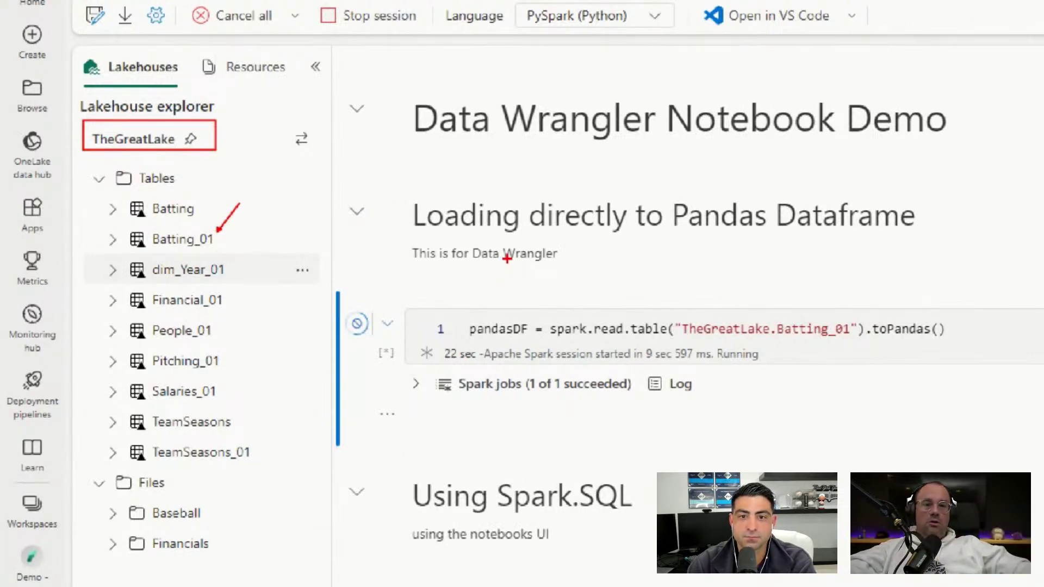
key(Escape)
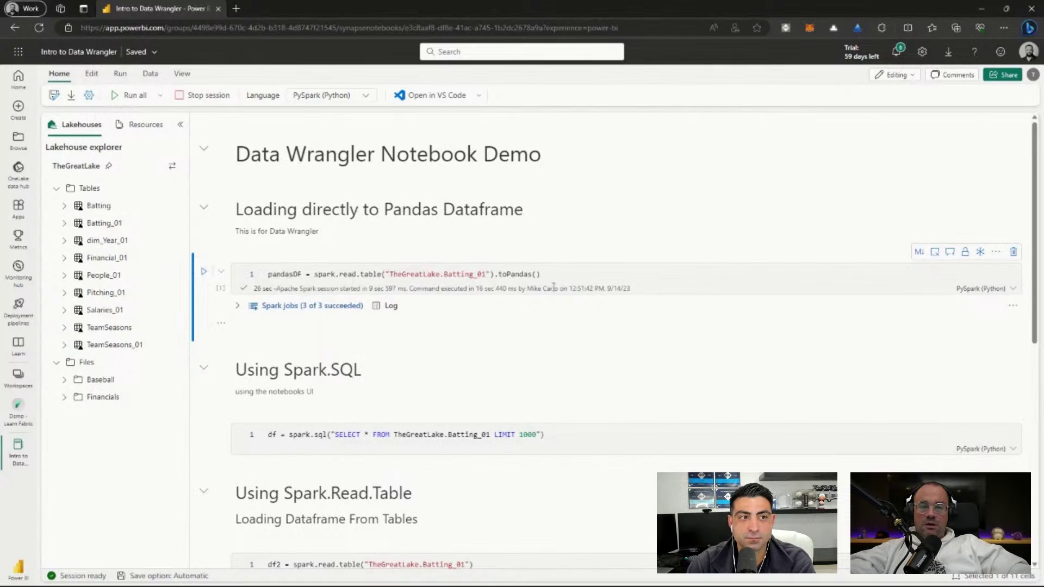
Launch Data Wrangler on the pandasDF dataframe
click(584, 276)
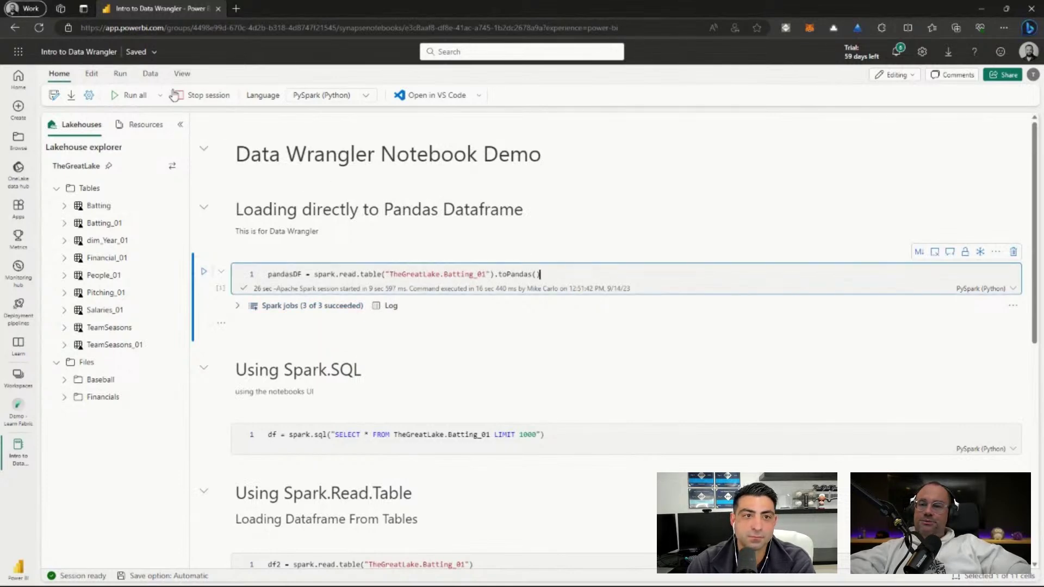
click(148, 75)
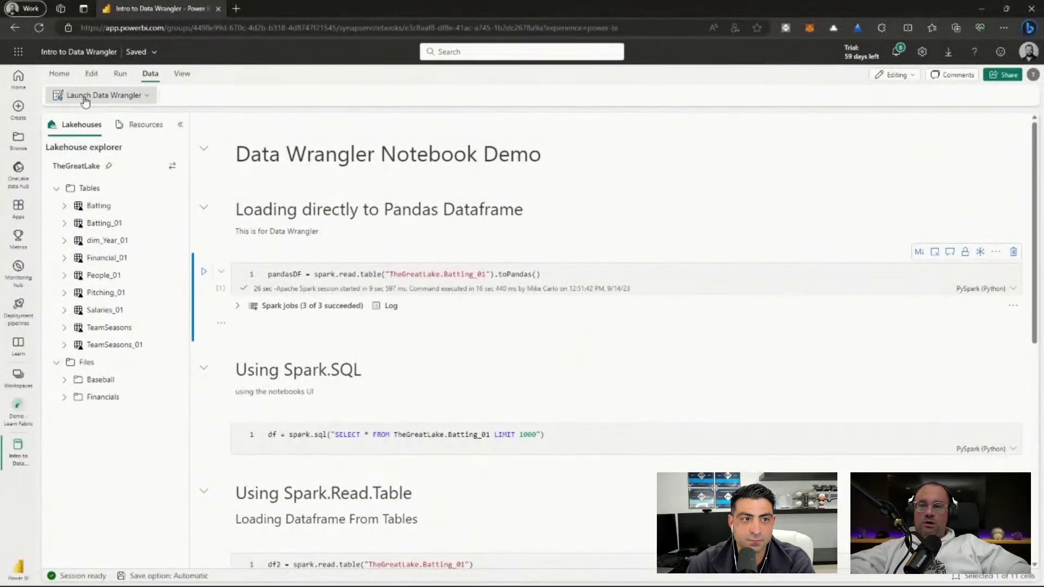
click(138, 164)
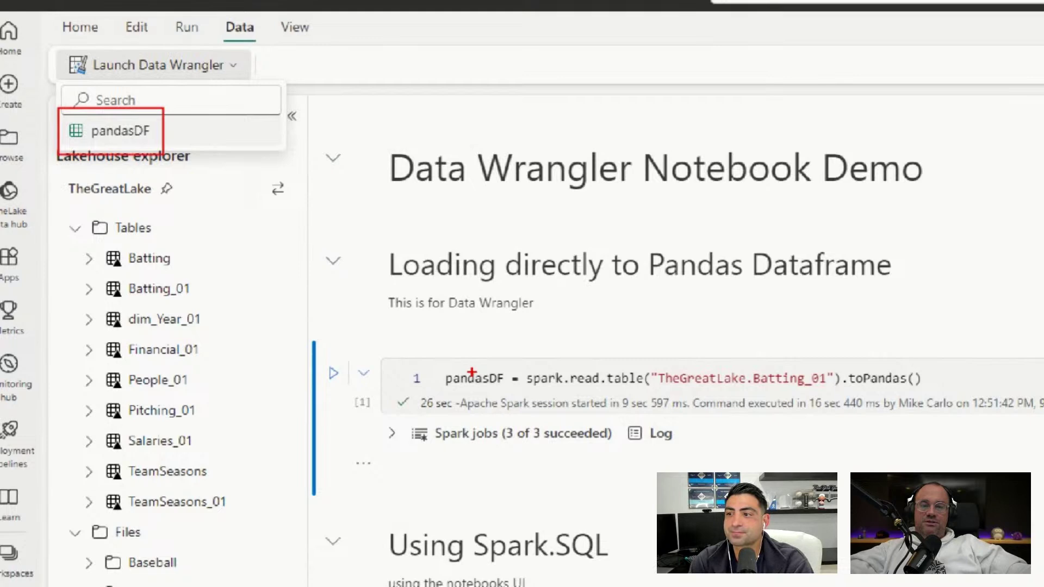
drag(471, 364, 468, 313)
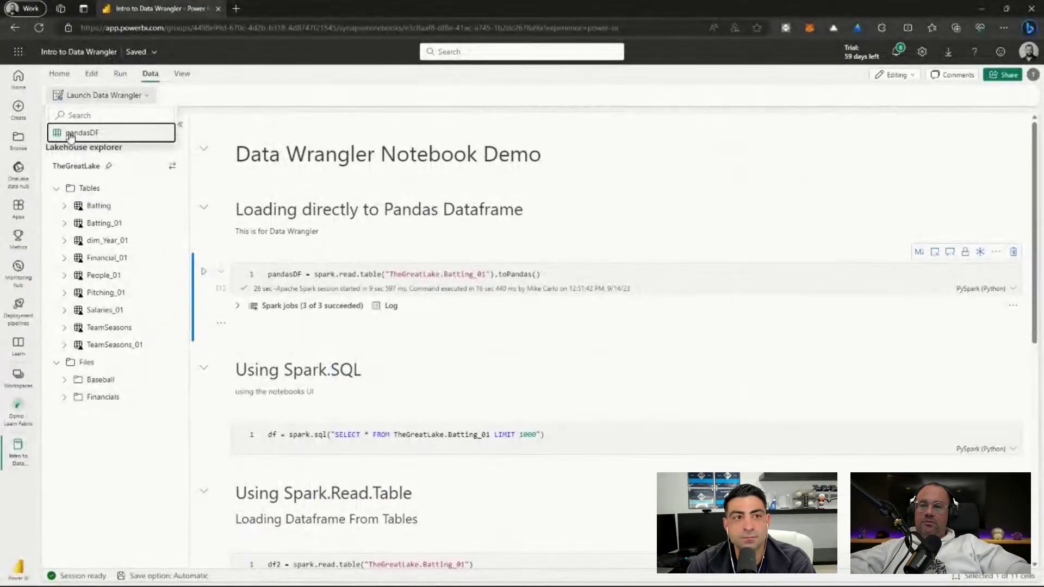
click(107, 137)
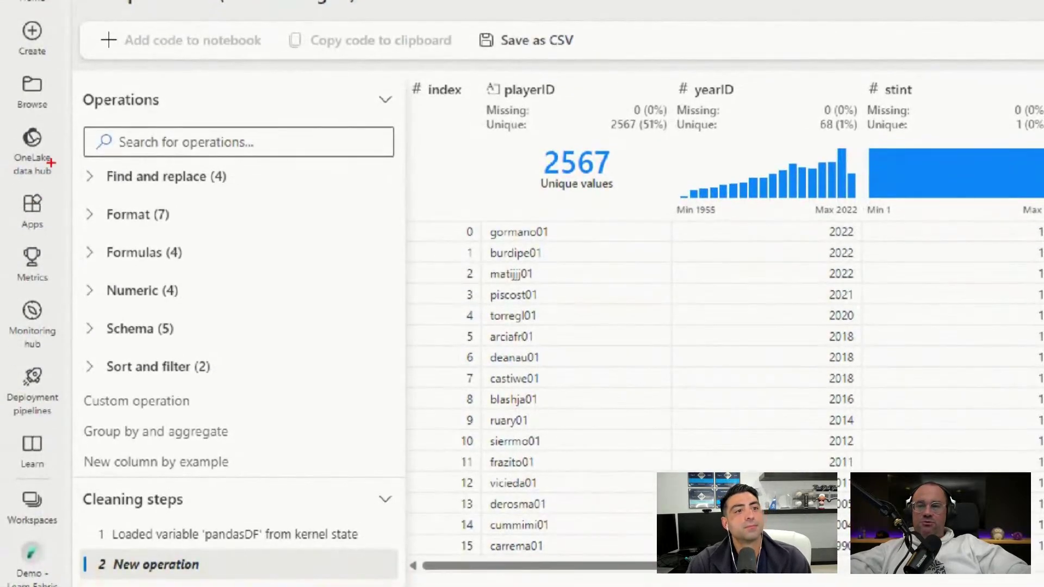
Examine the available operations, the cleaning steps and the code area for the new operation in Data Wrangler
drag(59, 70, 422, 483)
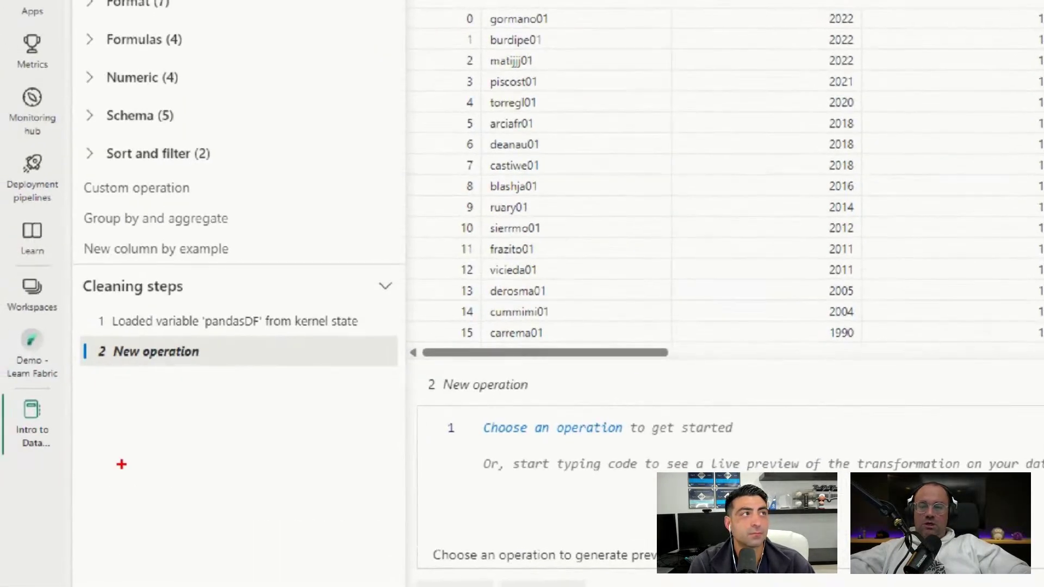
mouse_move(67, 249)
mouse_down()
mouse_move(183, 358)
mouse_move(434, 406)
mouse_move(411, 389)
mouse_up()
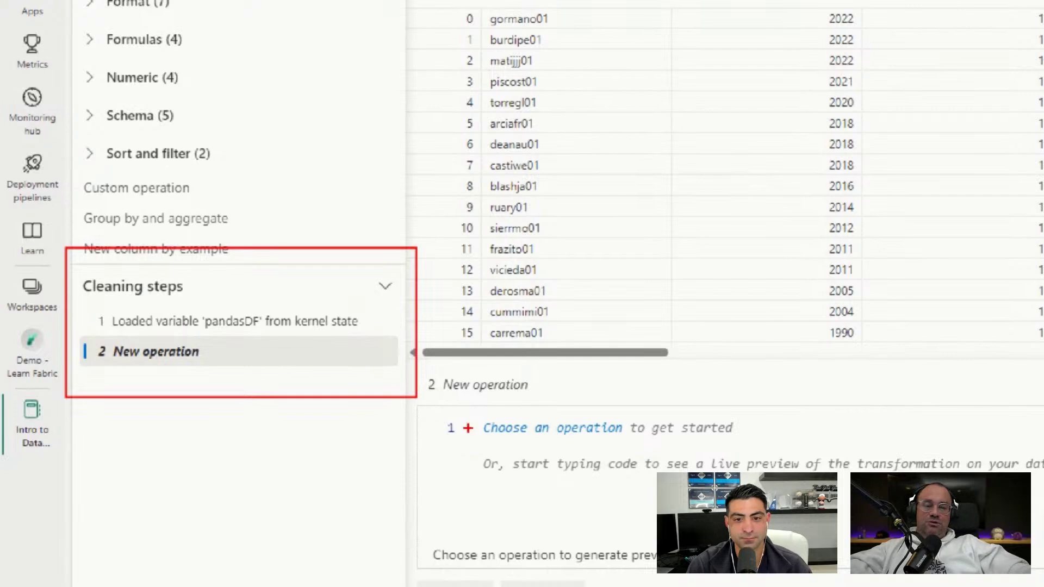
mouse_move(464, 375)
mouse_down()
mouse_move(463, 334)
mouse_move(443, 316)
mouse_up()
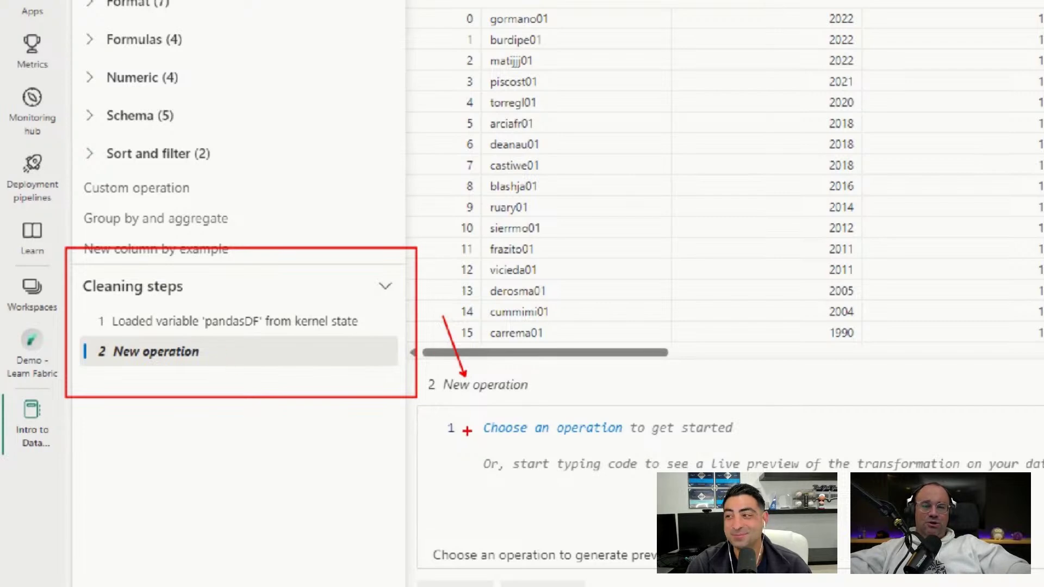
mouse_move(477, 415)
mouse_down()
mouse_move(257, 336)
mouse_move(253, 352)
mouse_up()
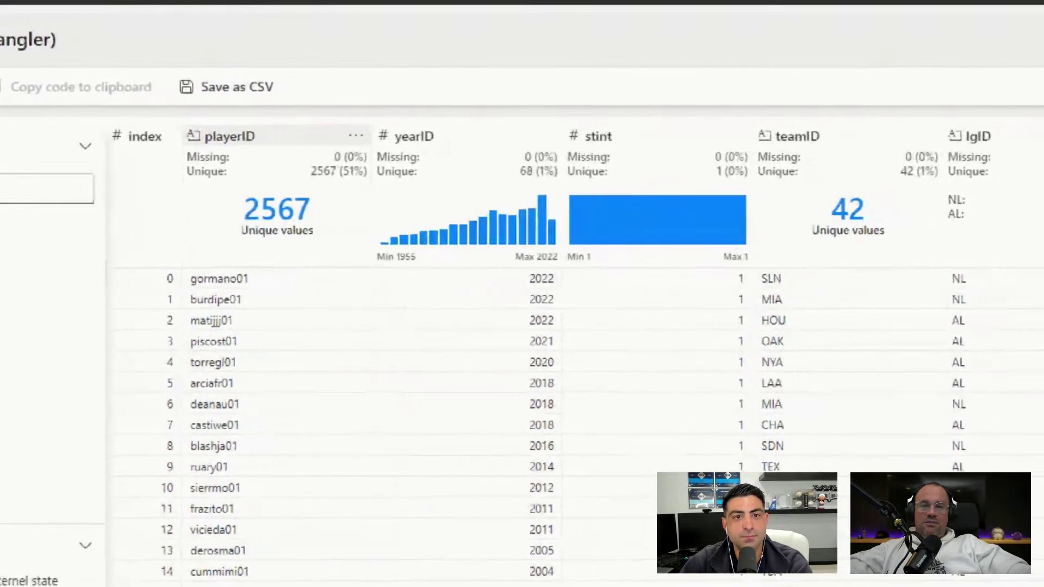
Examine the data types, missing and unique counts, and value distributions in the playerID and yearID column headers
drag(183, 125, 207, 97)
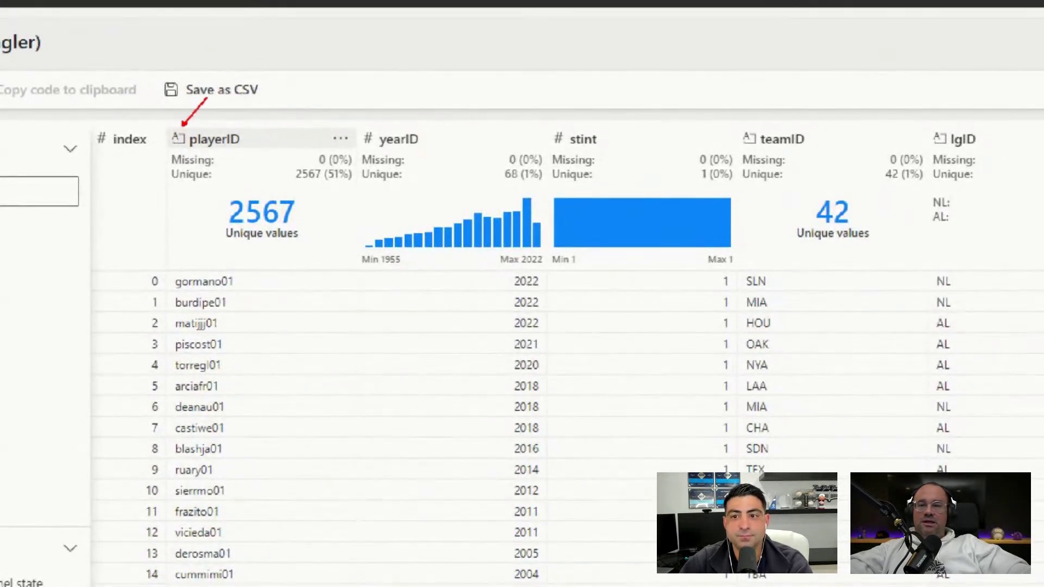
drag(246, 129, 257, 110)
mouse_move(165, 150)
mouse_down()
mouse_move(365, 284)
mouse_move(356, 263)
mouse_up()
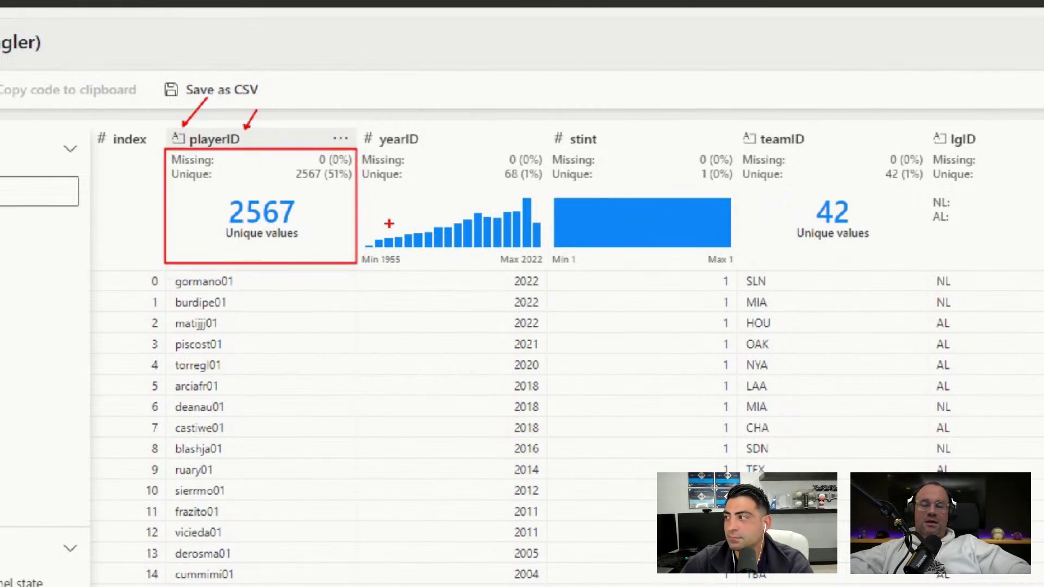
key(e)
mouse_move(349, 118)
mouse_down()
mouse_move(389, 198)
mouse_move(553, 279)
mouse_up()
drag(371, 297, 372, 273)
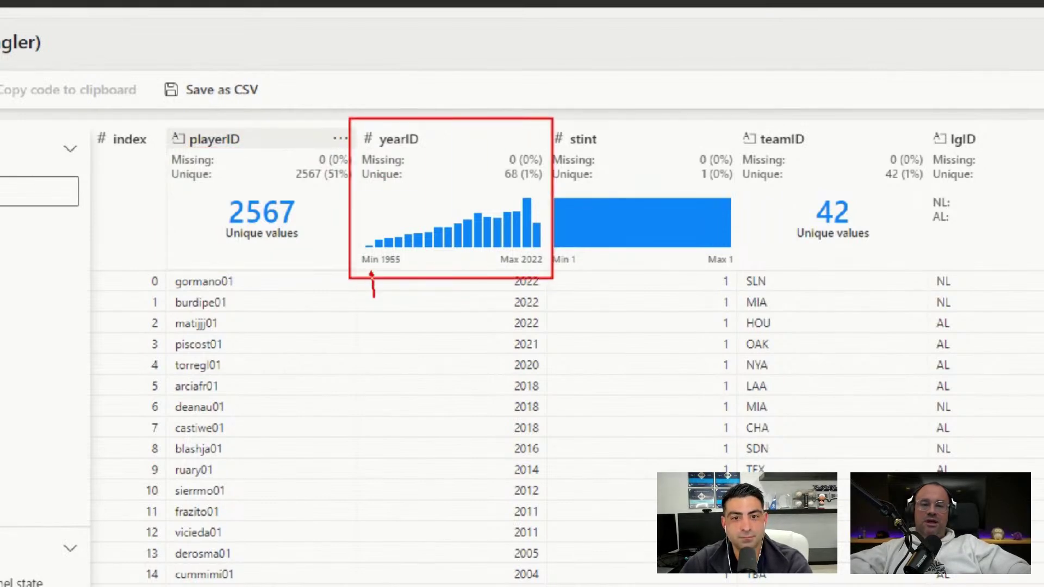
drag(505, 292, 507, 271)
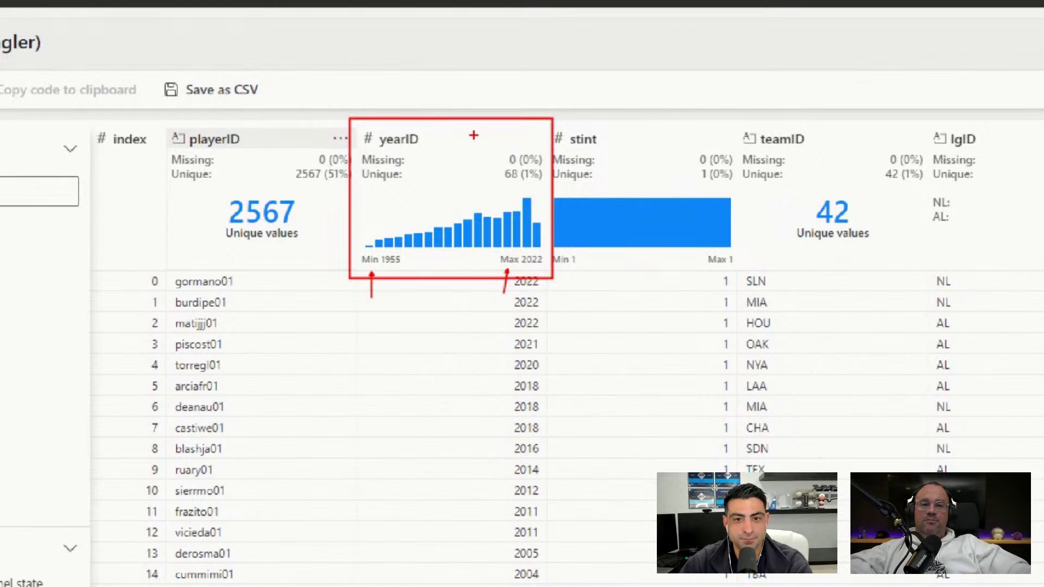
drag(513, 141, 521, 133)
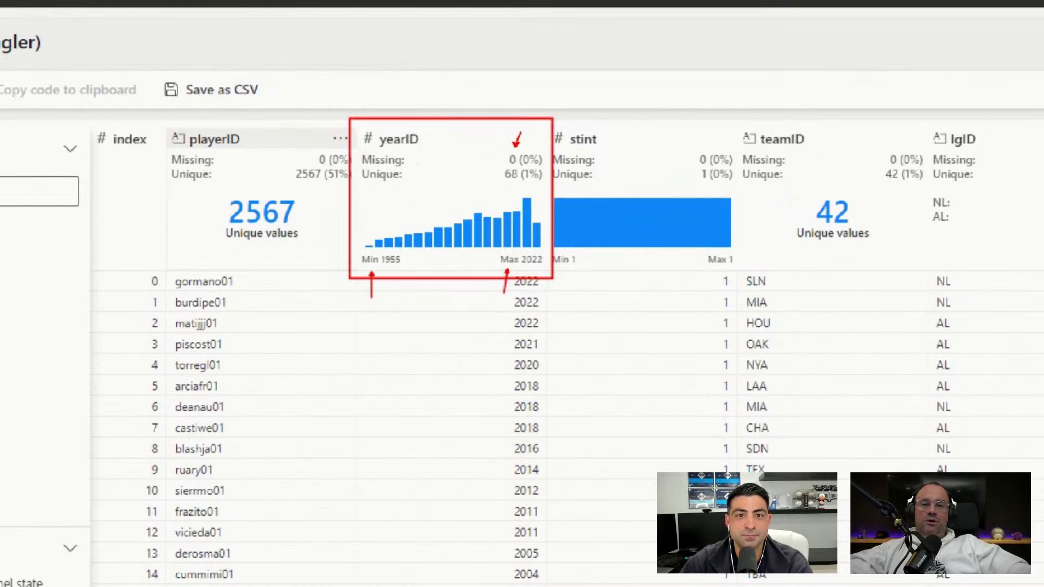
drag(491, 192, 500, 184)
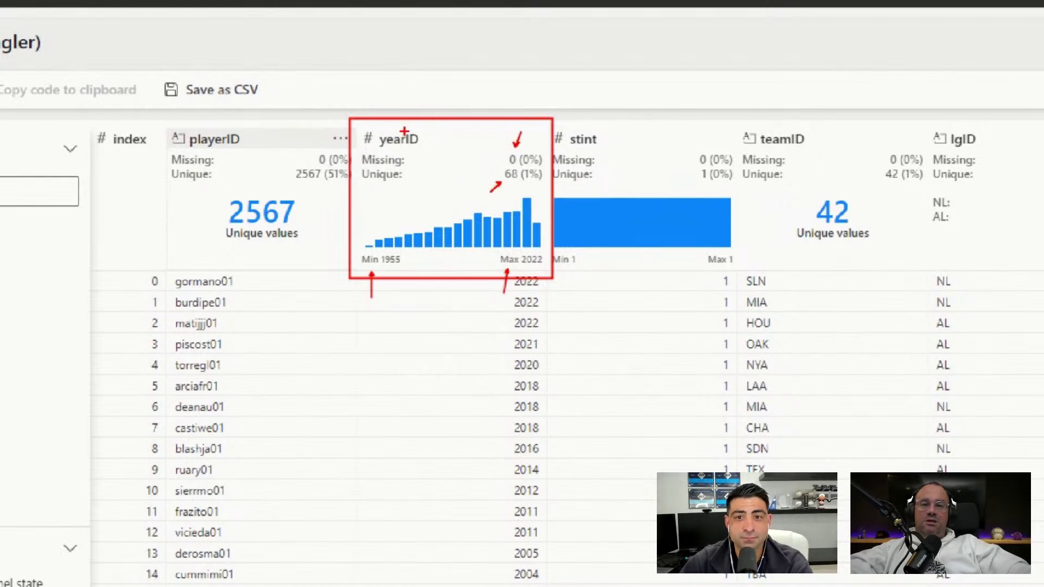
Review the sort, filter, rename, drop and type-change operations available for the yearID column
drag(405, 128, 415, 102)
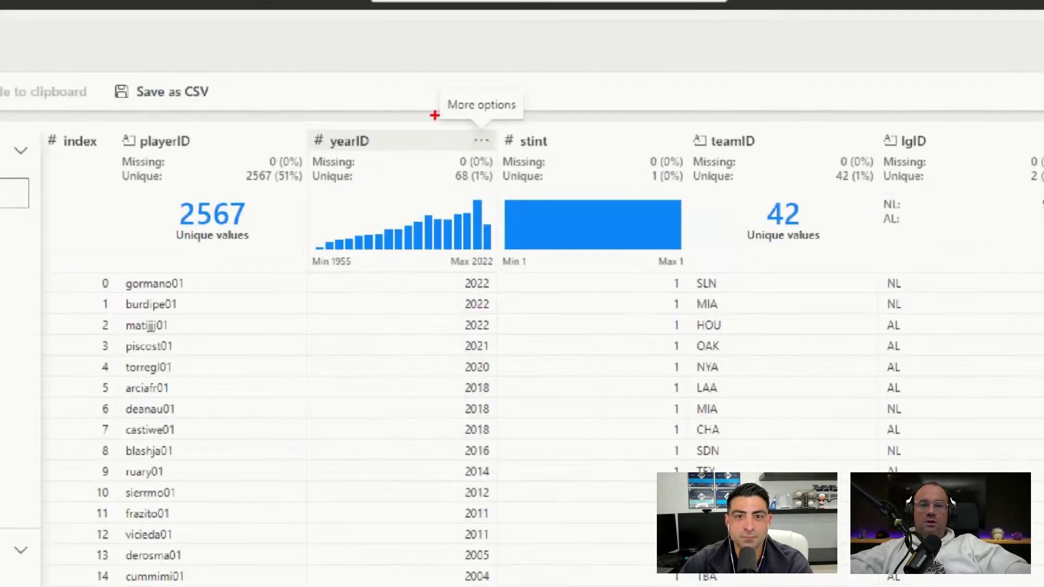
drag(445, 102, 514, 153)
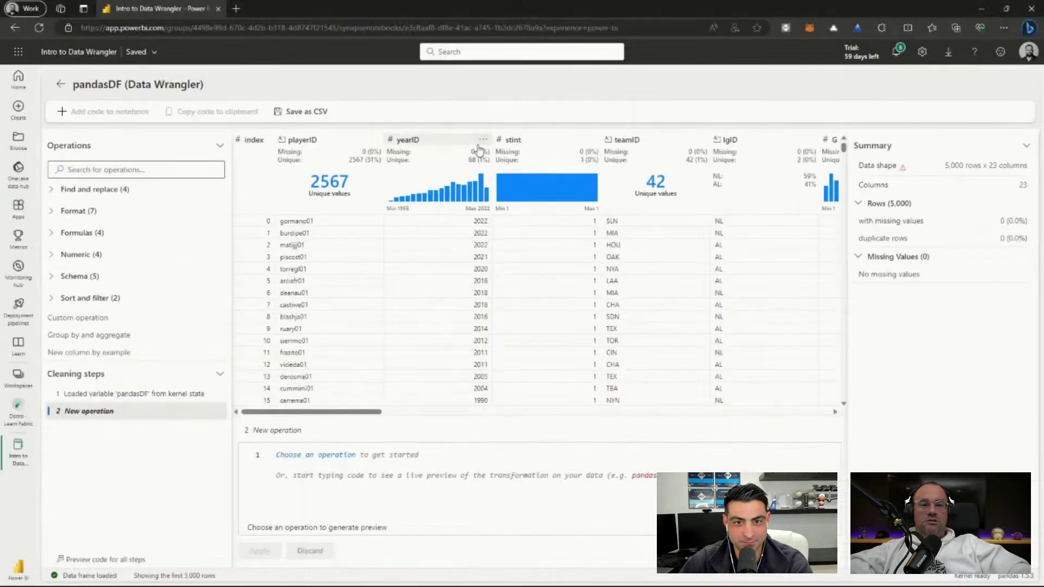
click(481, 140)
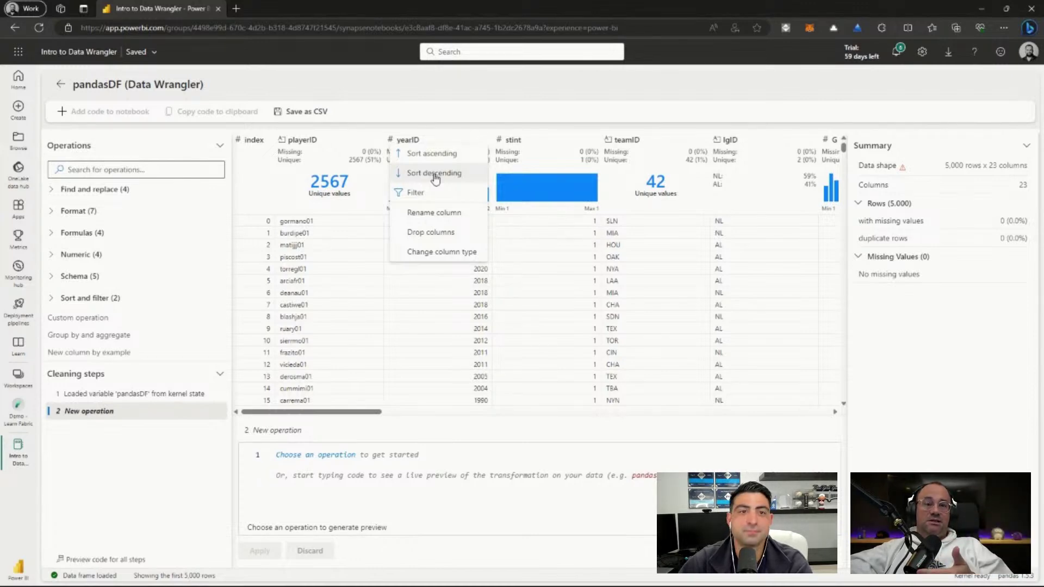
View the stint and yearID column summaries, and extend the selection from yearID through stint to teamID
click(543, 144)
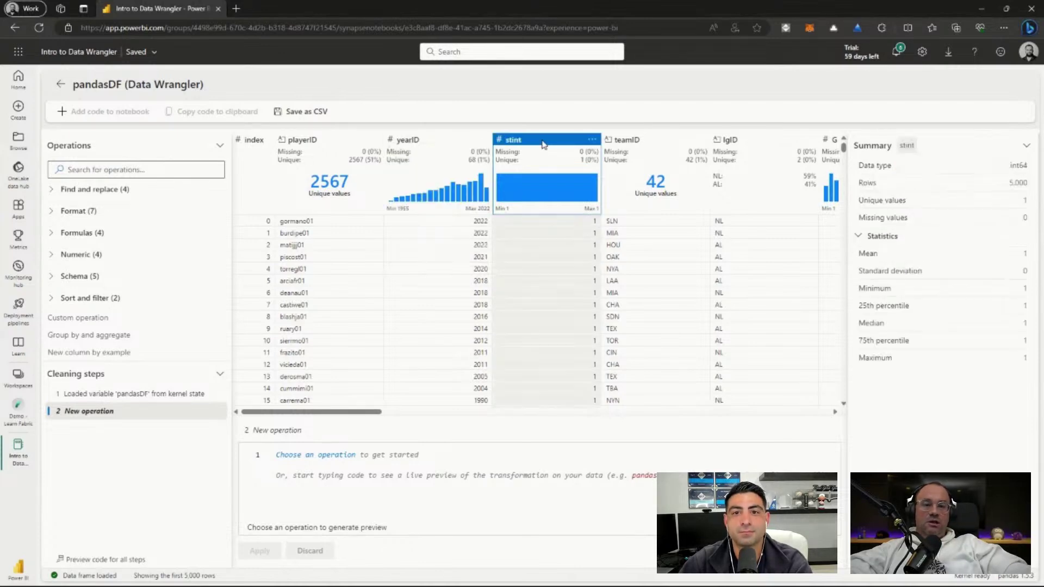
click(455, 145)
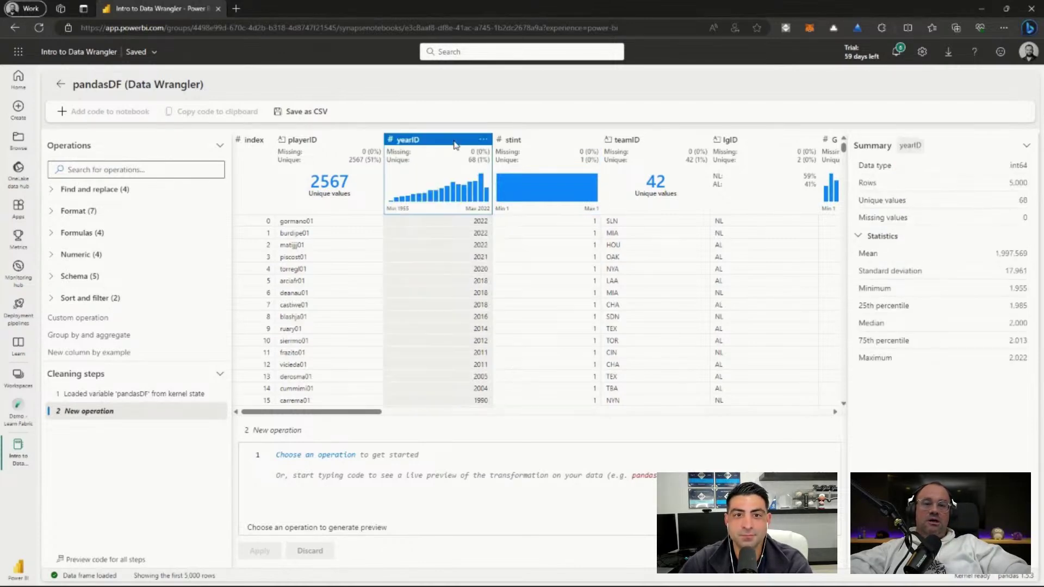
shift+click(557, 143)
key(shift+Right)
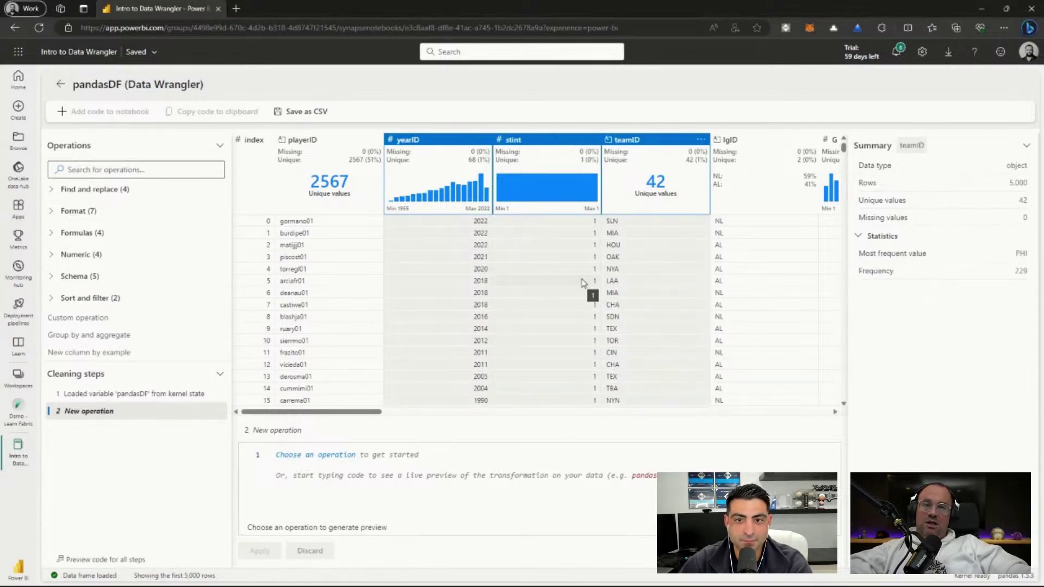
Examine the yearID column's summary, including its row count, mean, standard deviation, percentiles and minimum and maximum
click(445, 140)
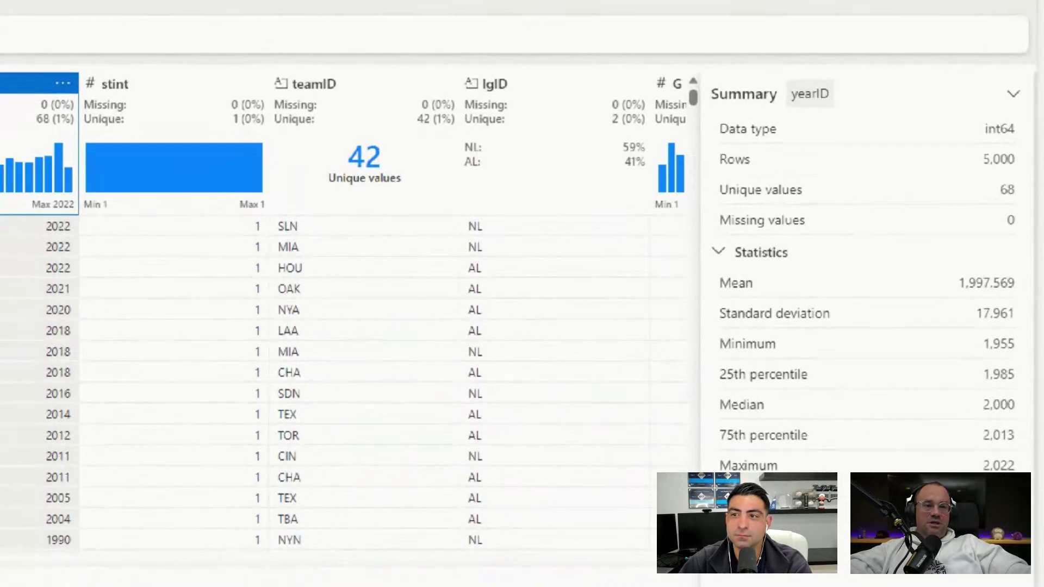
mouse_move(652, 57)
mouse_down()
mouse_move(1042, 493)
mouse_move(1037, 515)
mouse_up()
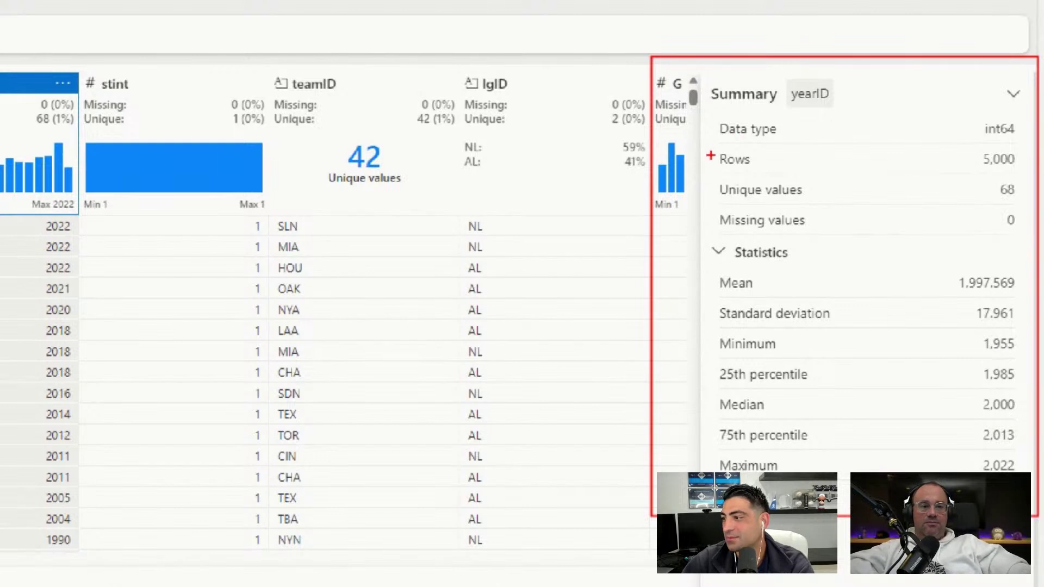
drag(706, 155, 681, 144)
drag(710, 279, 683, 265)
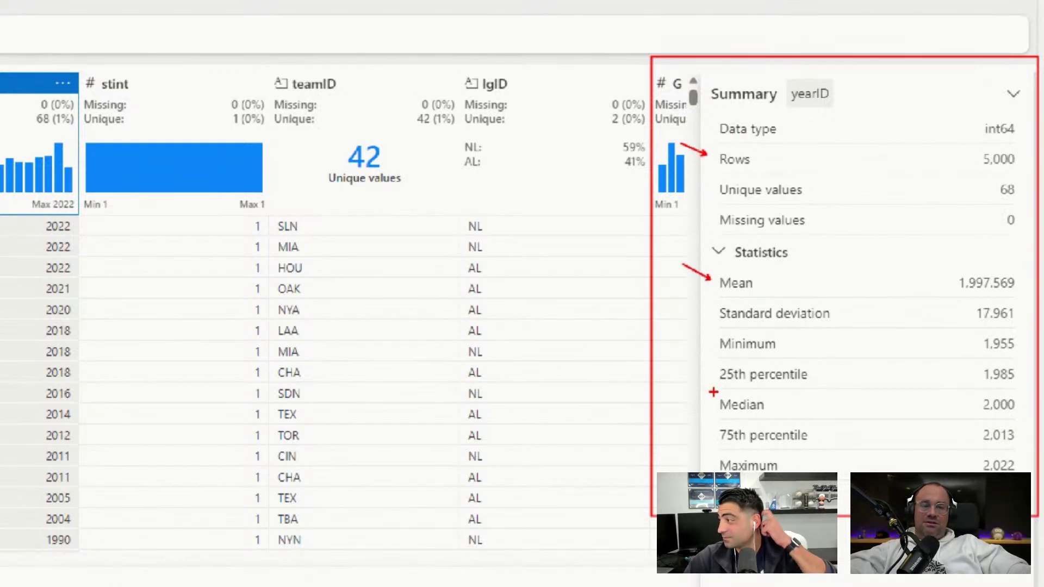
mouse_move(694, 290)
mouse_down()
mouse_move(962, 489)
mouse_move(1032, 491)
mouse_up()
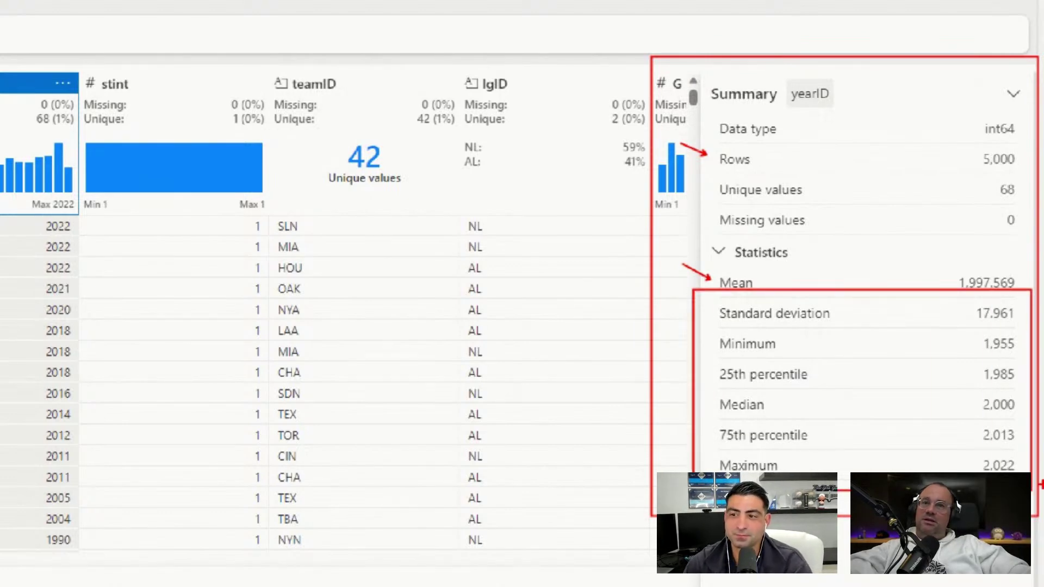
key(Escape)
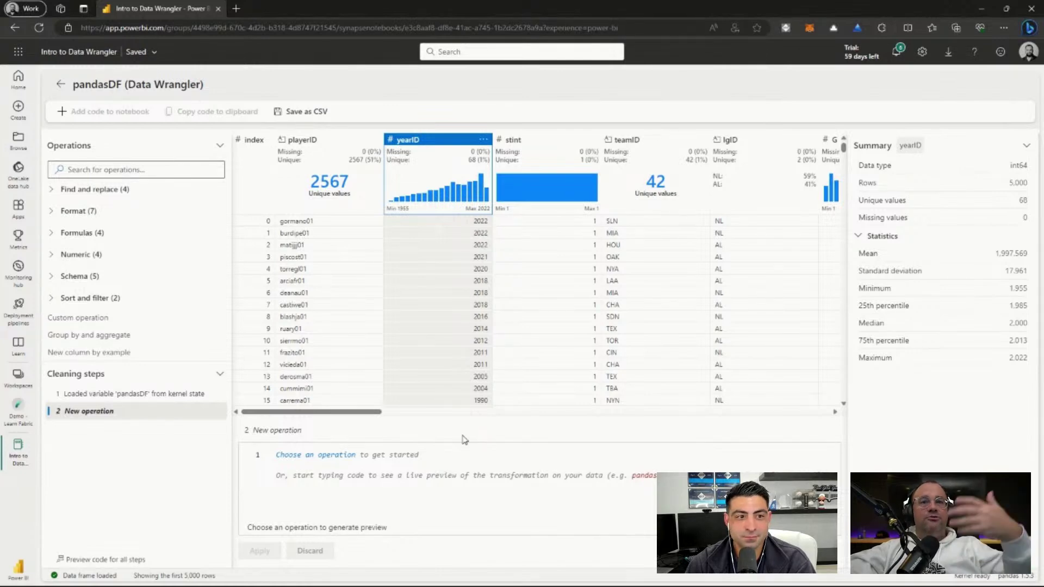
Sort the dataframe by yearID in descending order, leaving missing values first off, and apply the operation
click(483, 141)
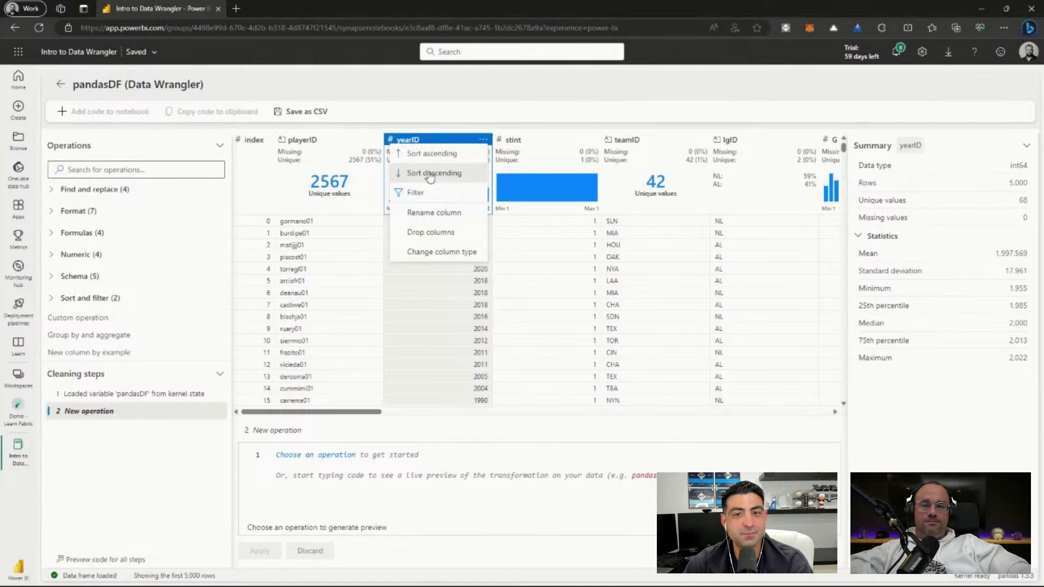
click(431, 174)
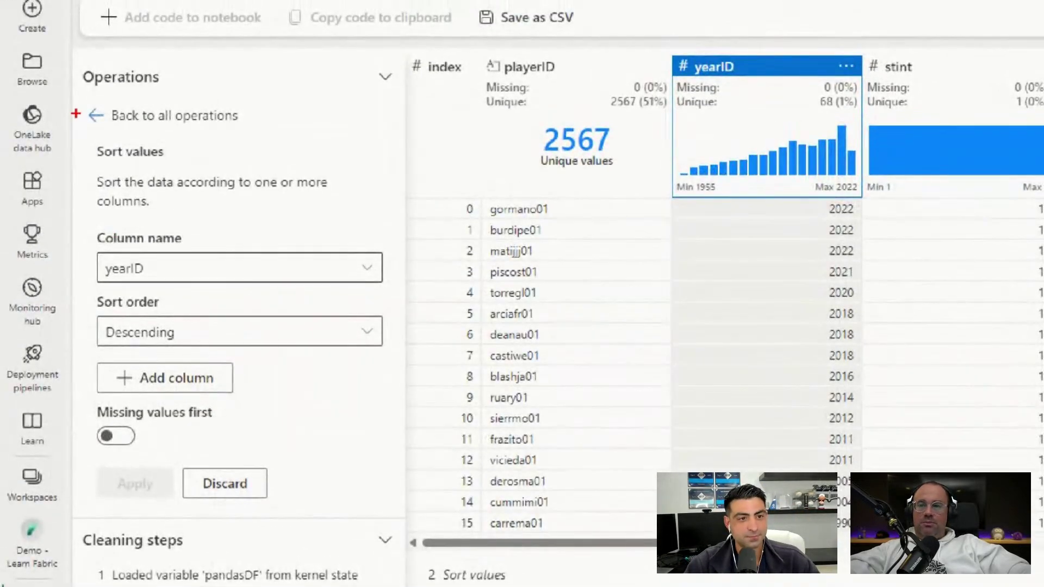
mouse_move(74, 89)
mouse_down()
mouse_move(331, 478)
mouse_move(427, 466)
mouse_up()
drag(193, 239, 211, 208)
drag(177, 306, 207, 289)
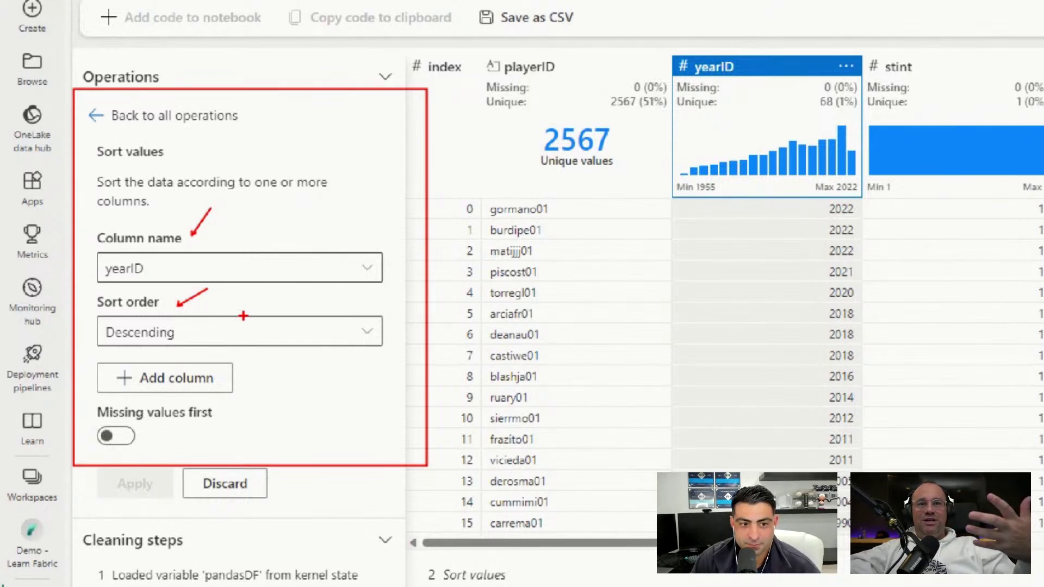
mouse_move(85, 401)
mouse_down()
mouse_move(144, 433)
mouse_move(230, 449)
mouse_up()
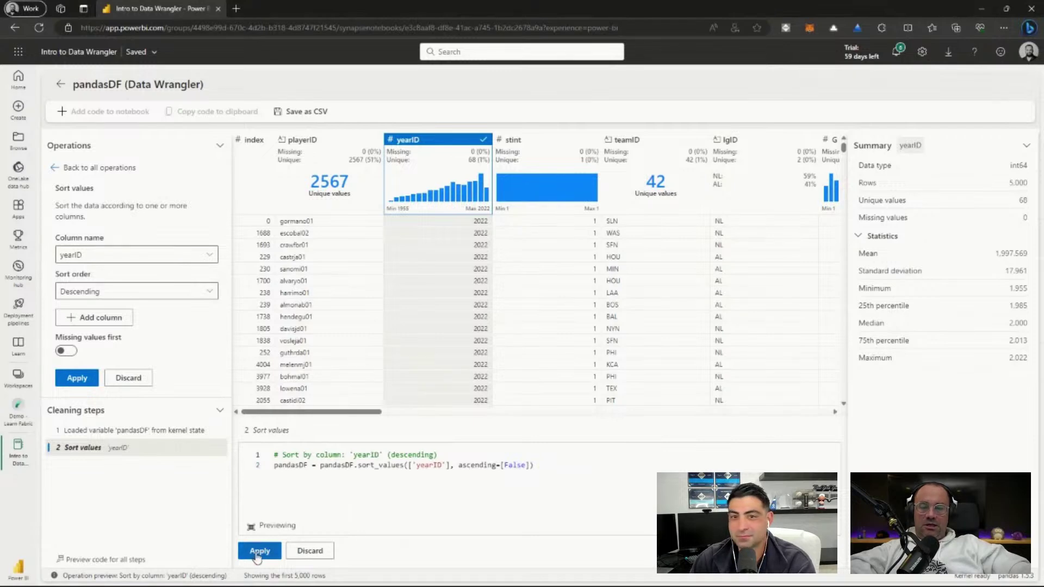
click(449, 580)
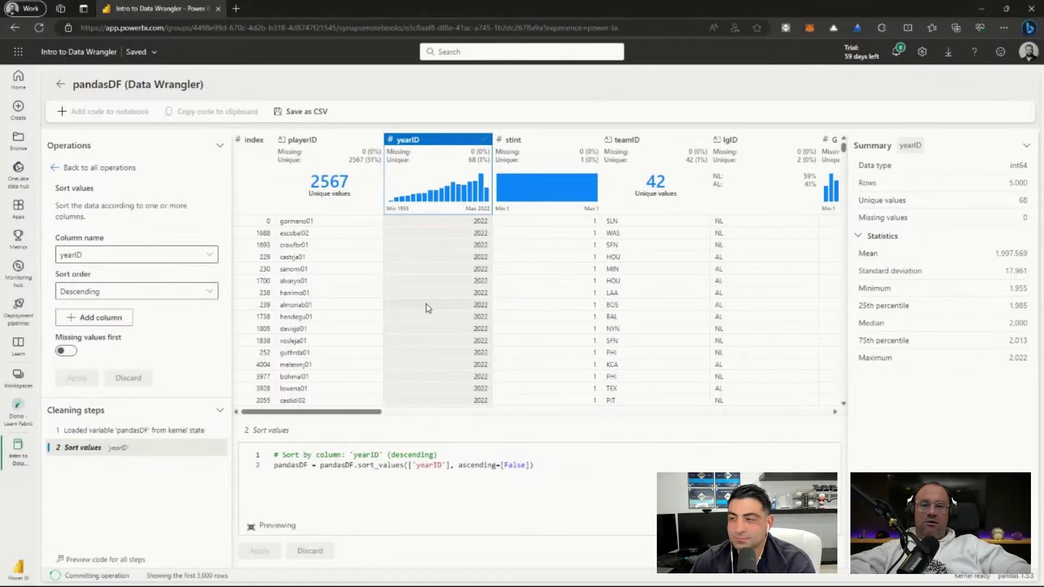
Inspect the applied Sort values cleaning step and examine the reordered index and yearID values in the grid
click(94, 412)
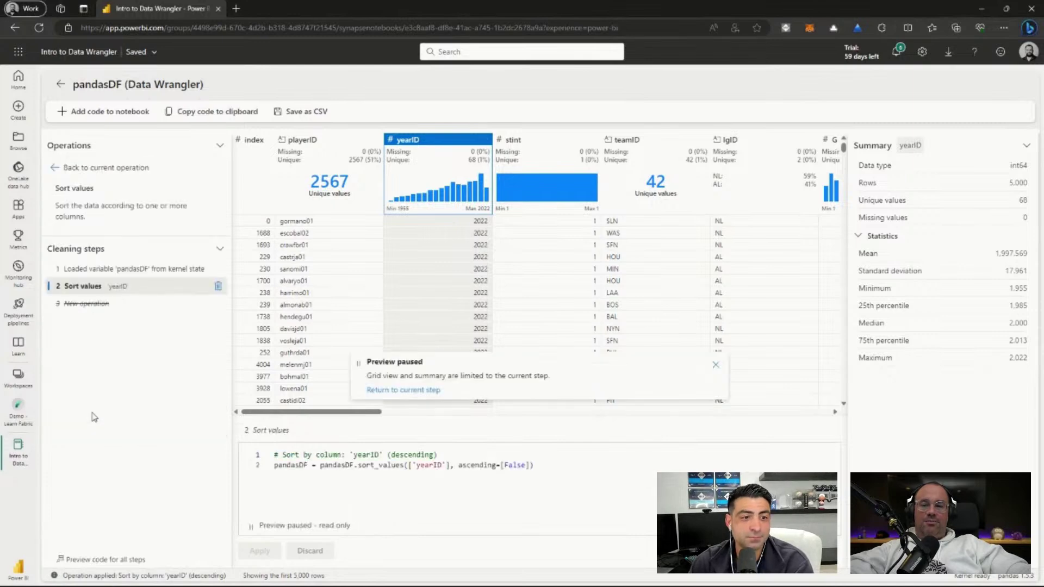
click(715, 366)
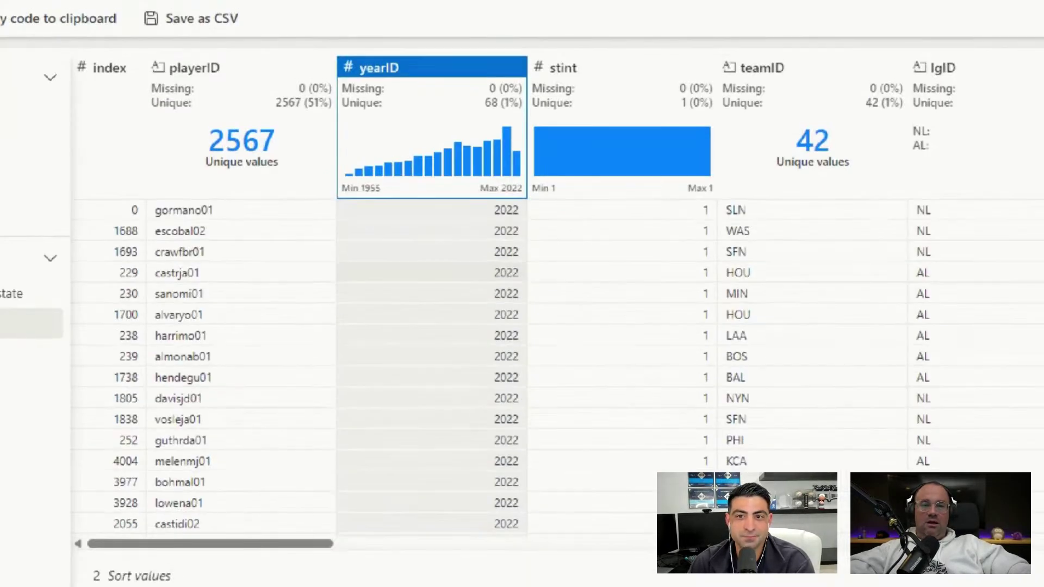
drag(291, 190, 594, 292)
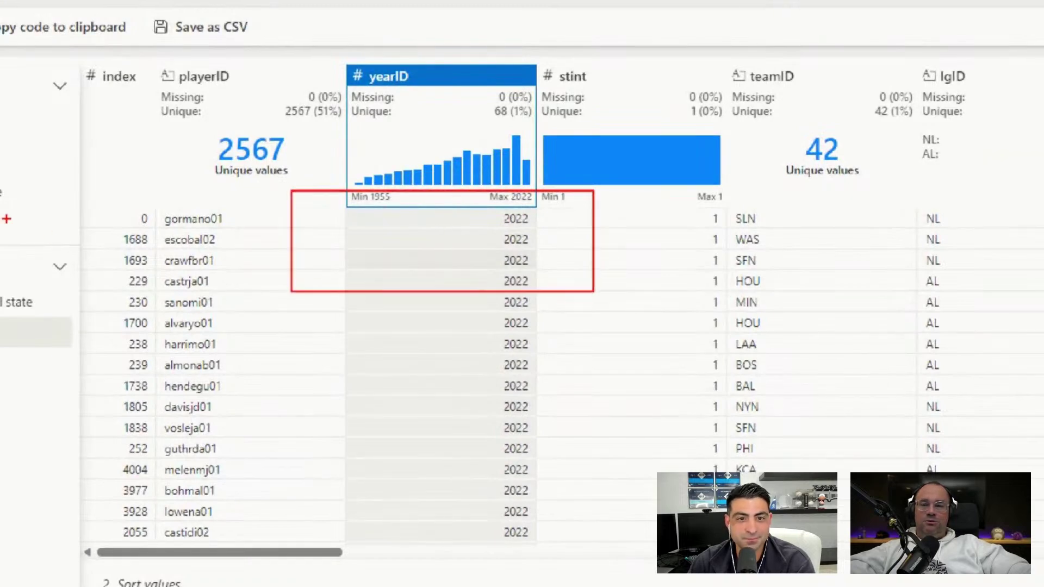
mouse_move(68, 201)
mouse_down()
mouse_move(166, 410)
mouse_move(166, 488)
mouse_up()
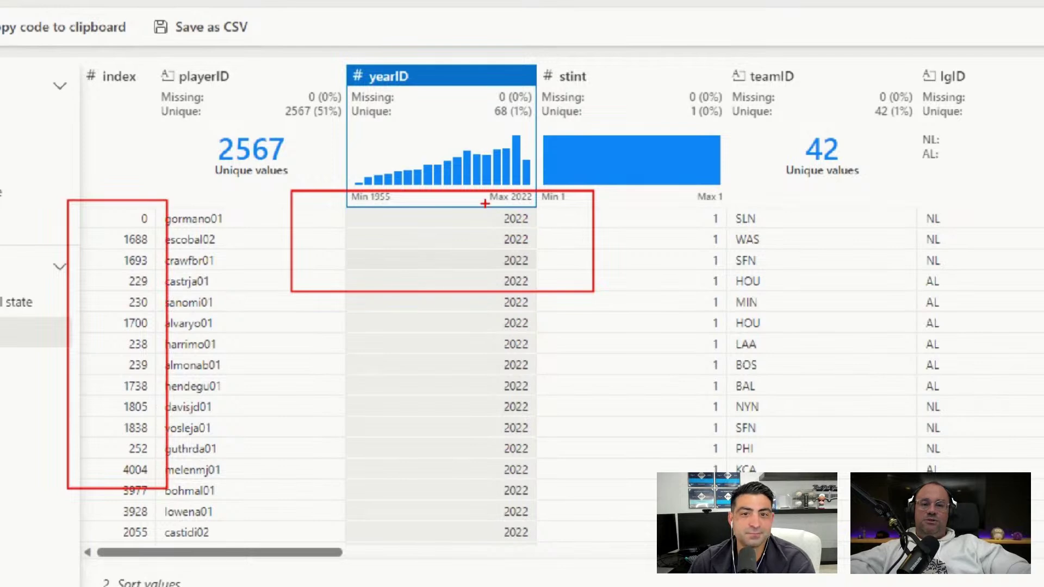
drag(517, 229, 518, 447)
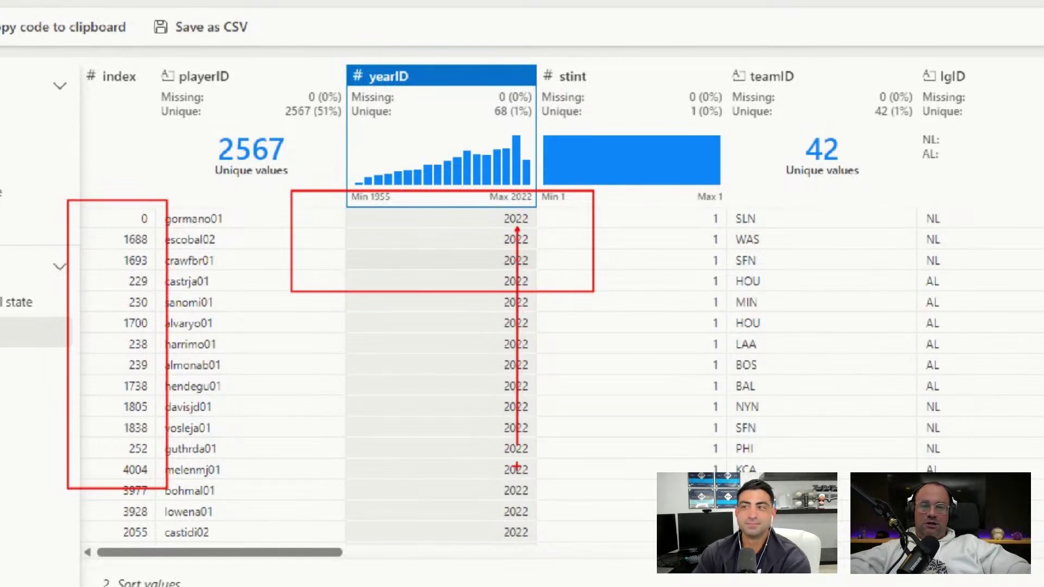
key(Escape)
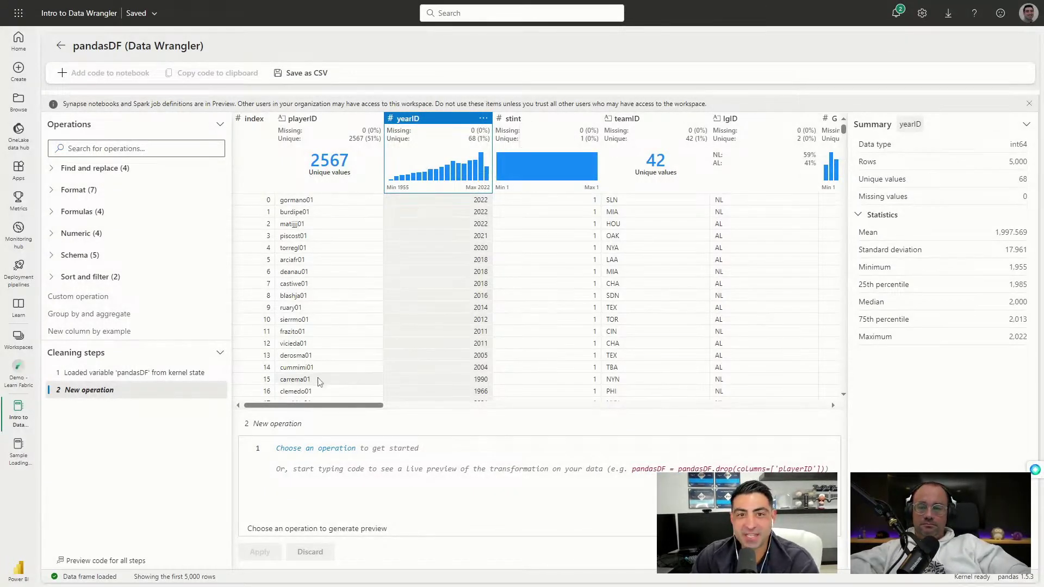
Compare the summary statistics of the AB and H columns
drag(307, 405, 352, 412)
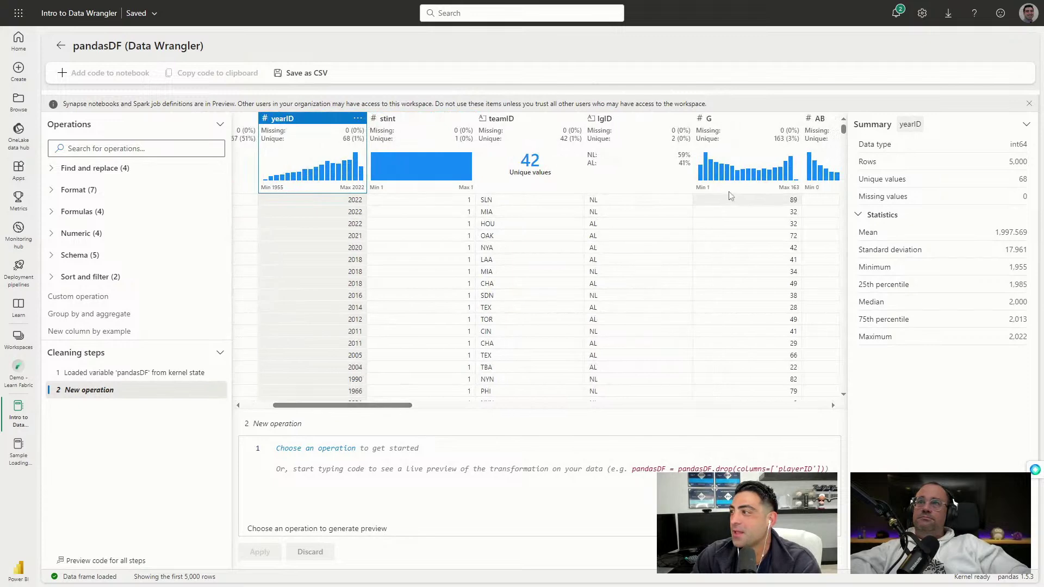
click(761, 118)
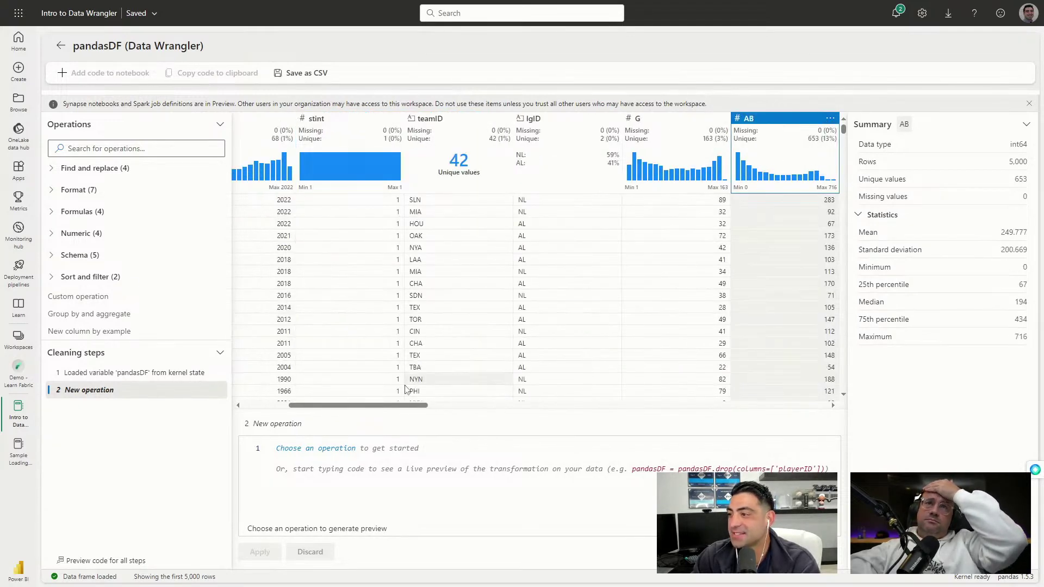
drag(353, 405, 459, 405)
click(688, 128)
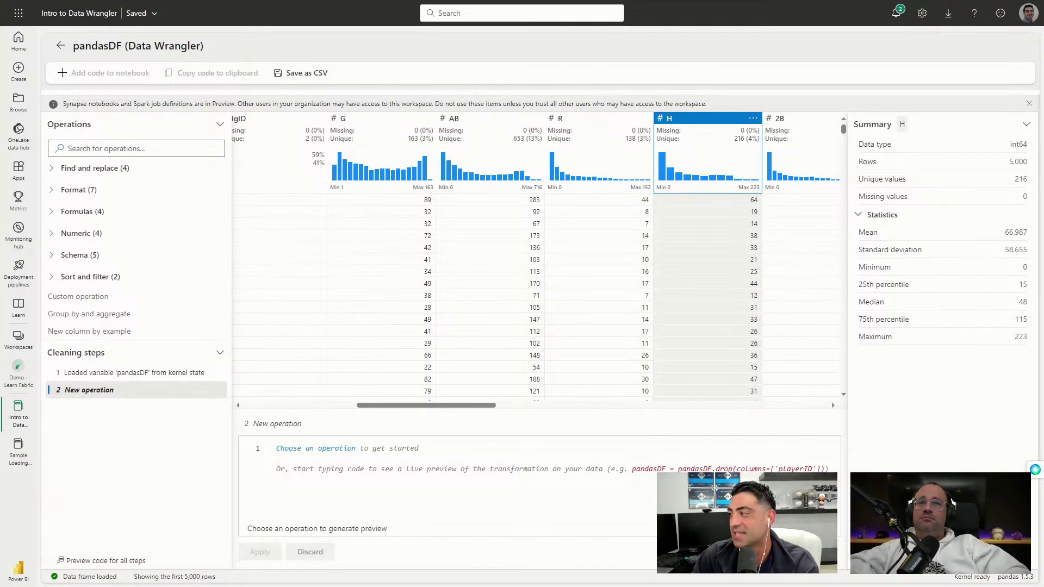
drag(455, 404, 343, 405)
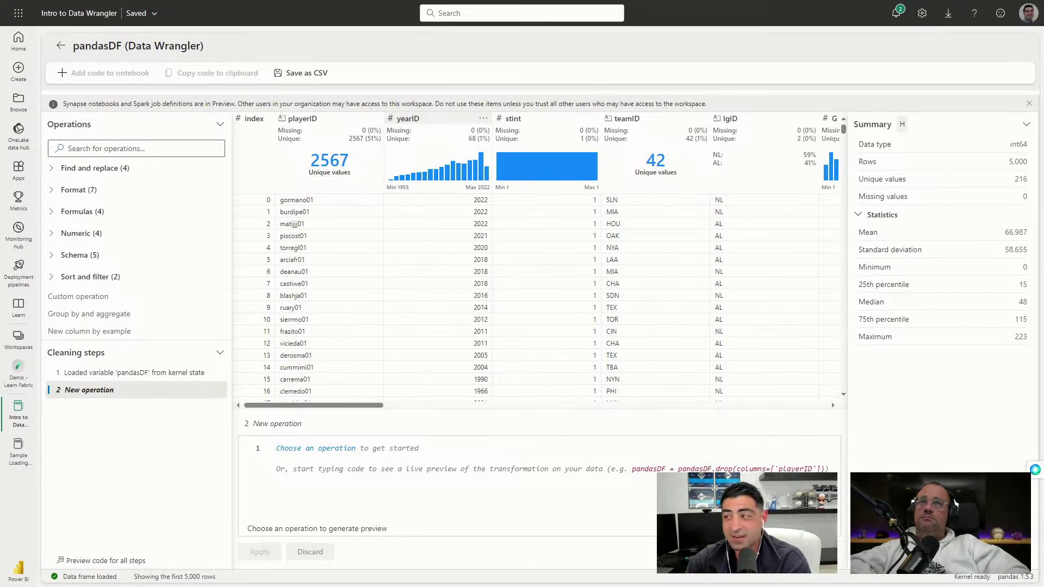
Filter the dataframe to rows where yearID is greater than 2020 and apply the filter
click(460, 125)
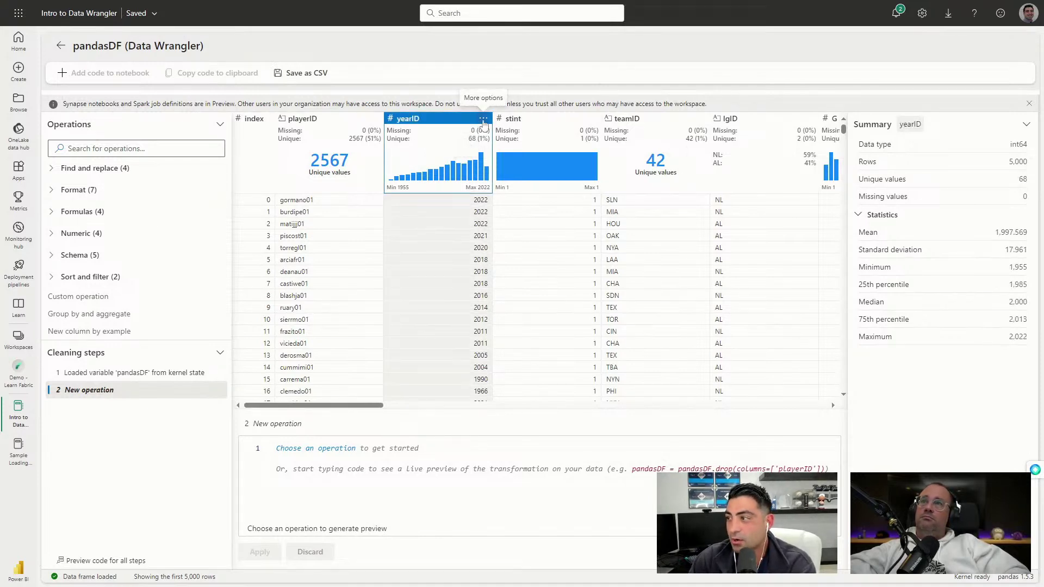
click(484, 119)
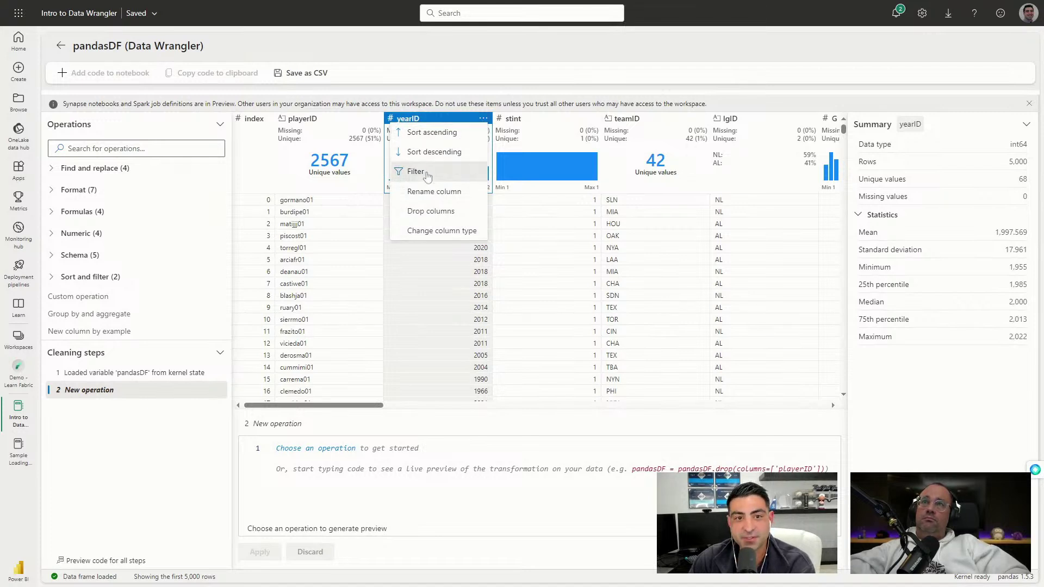
click(428, 174)
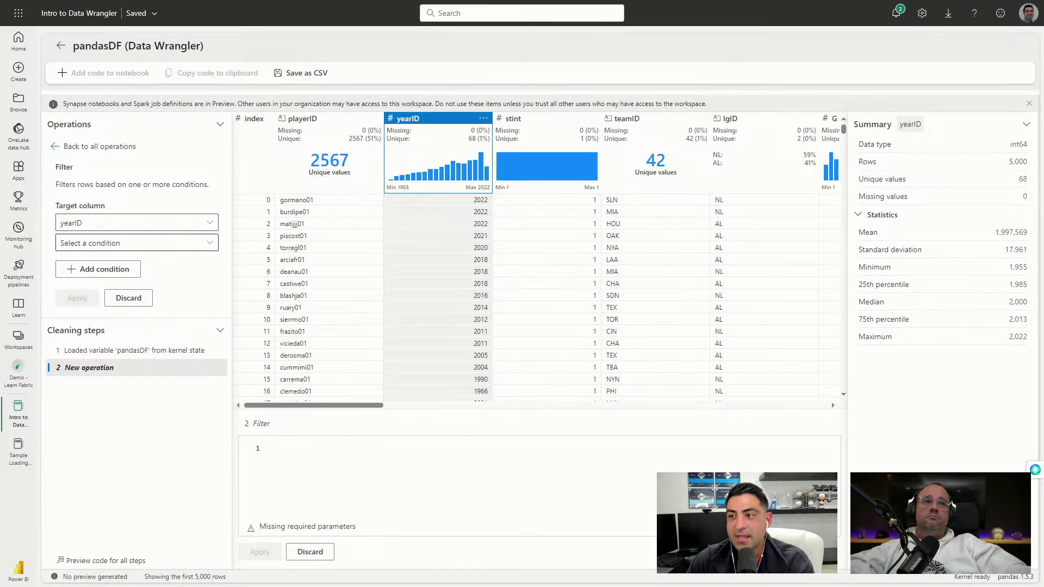
click(131, 243)
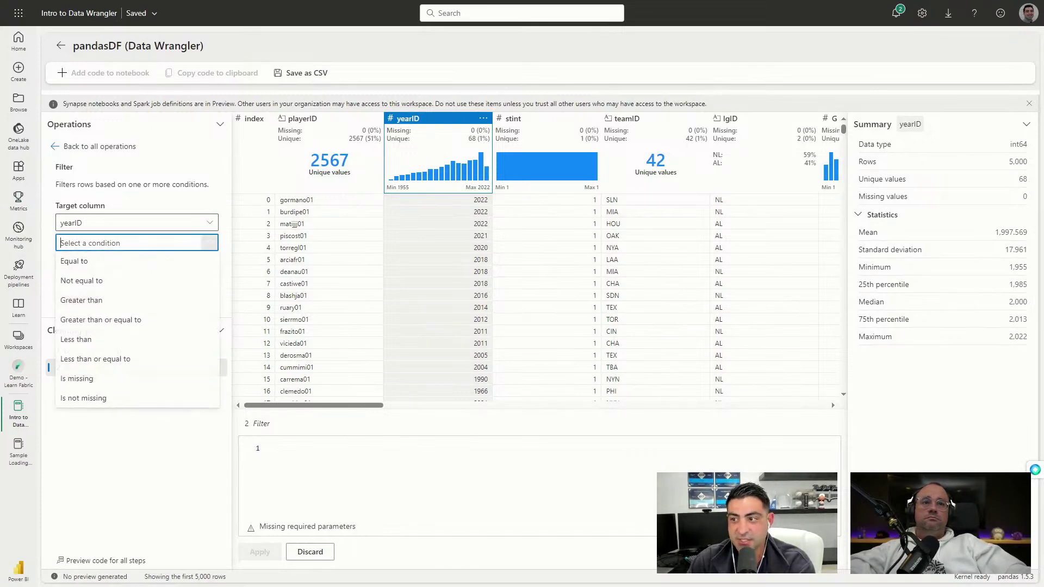
click(87, 299)
key(Tab)
text(2020)
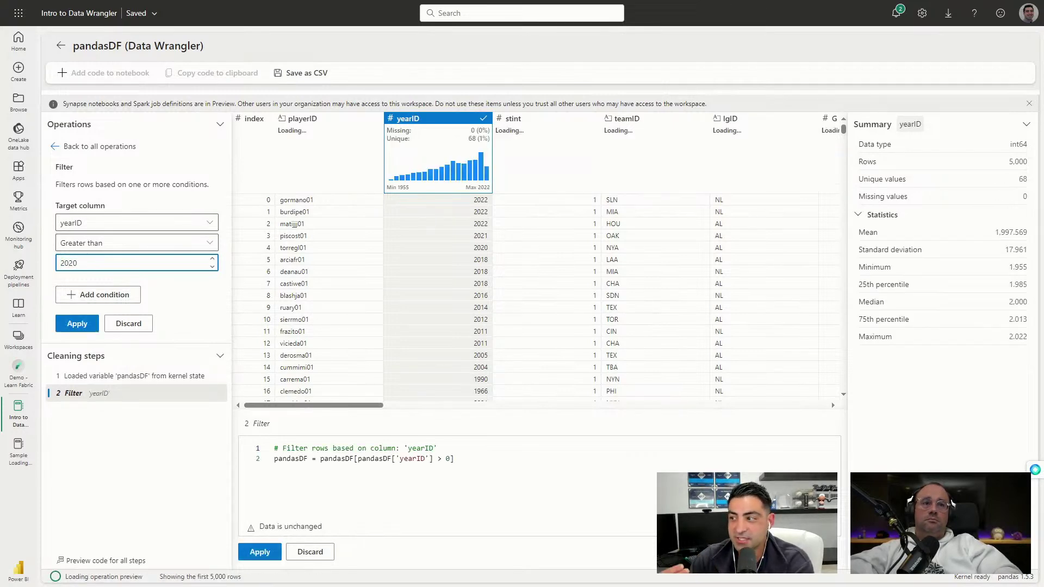
click(77, 323)
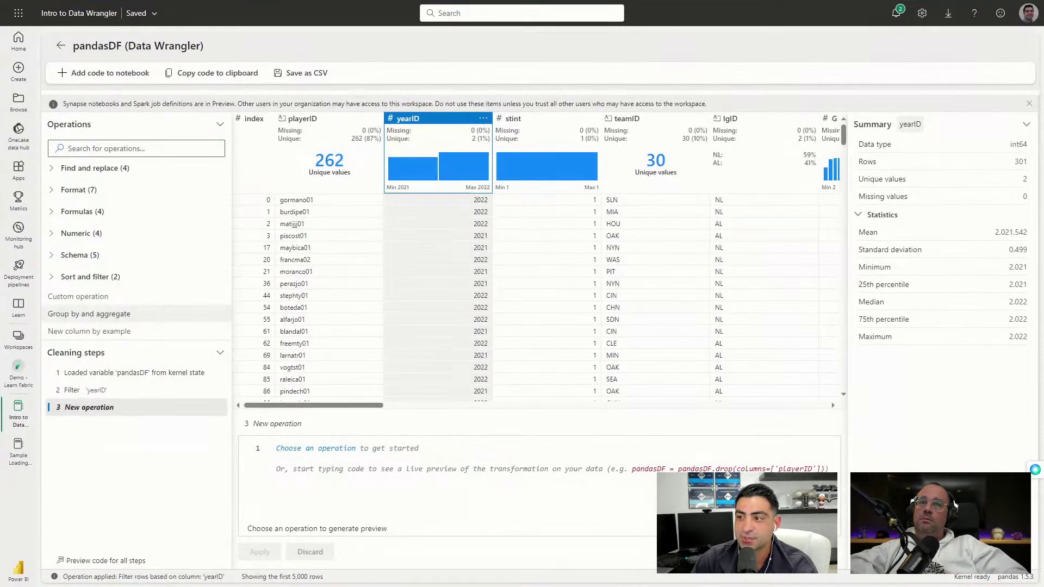
Start a Group by and aggregate operation with playerID instead of yearID as the column to group by
click(88, 314)
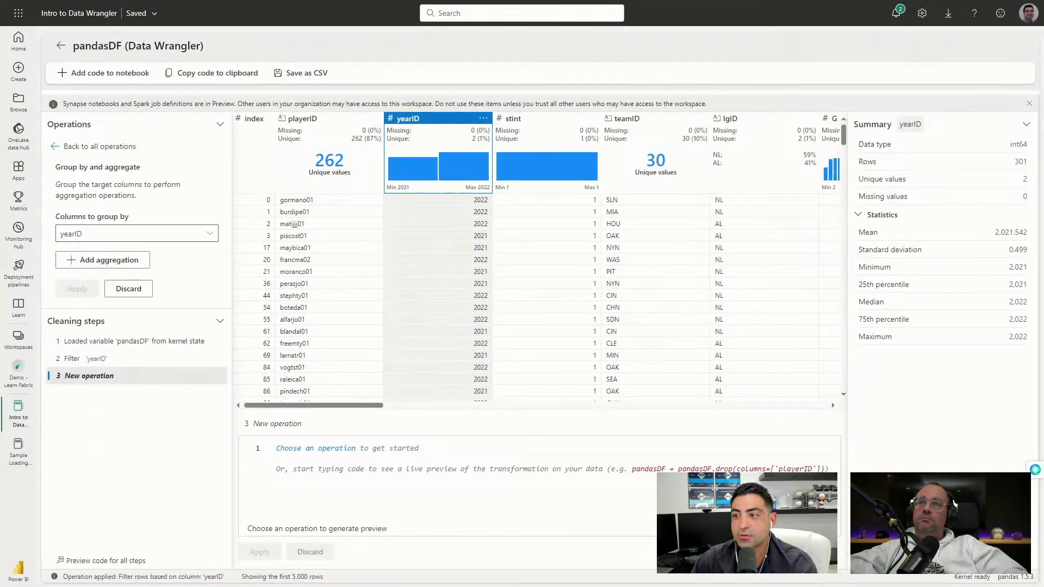
click(209, 234)
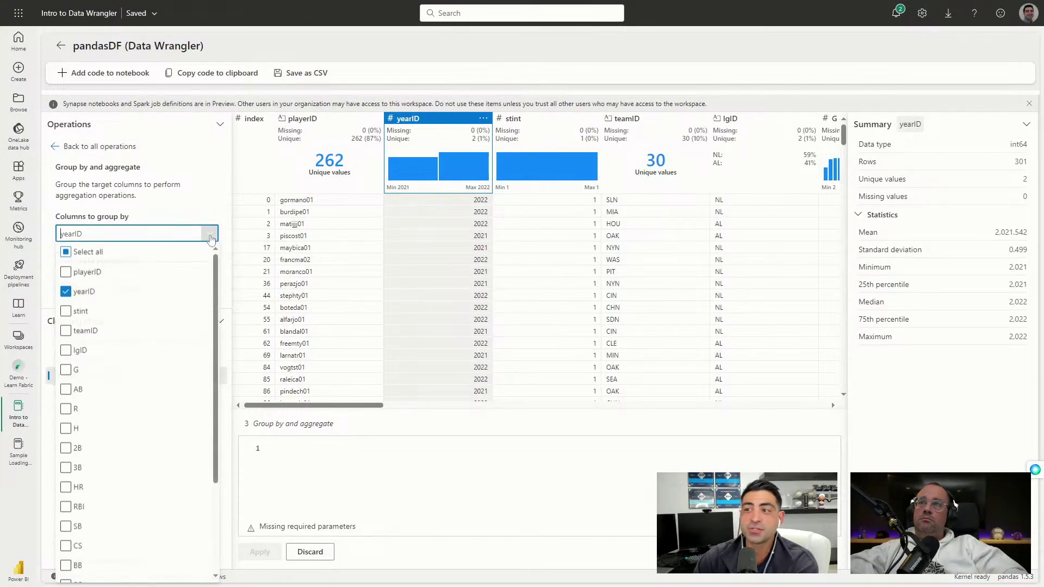
click(65, 272)
click(65, 291)
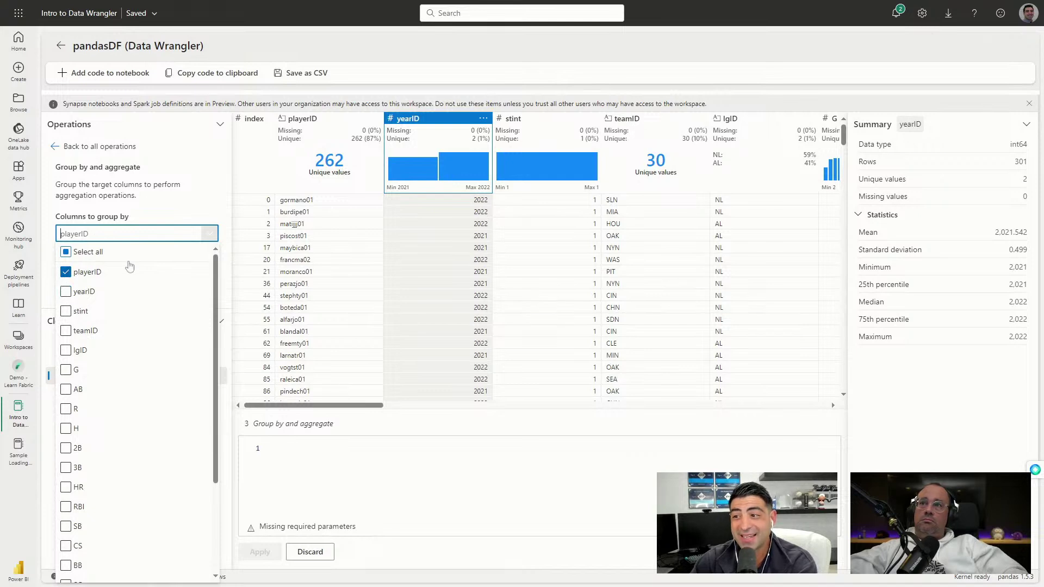
Add an aggregation of the AB column with Sum as the aggregation type, grouped by playerID
click(208, 235)
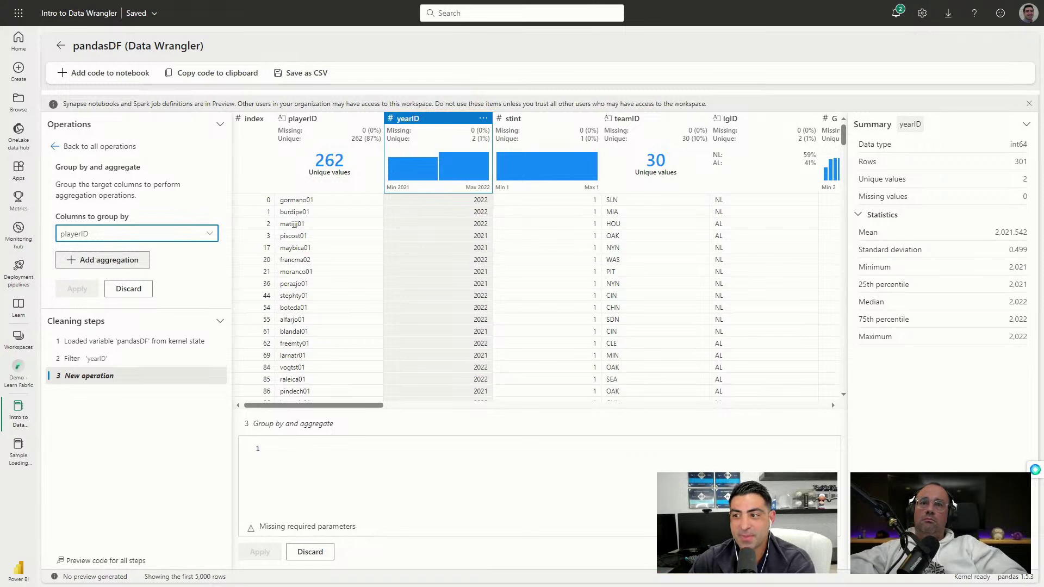
click(102, 260)
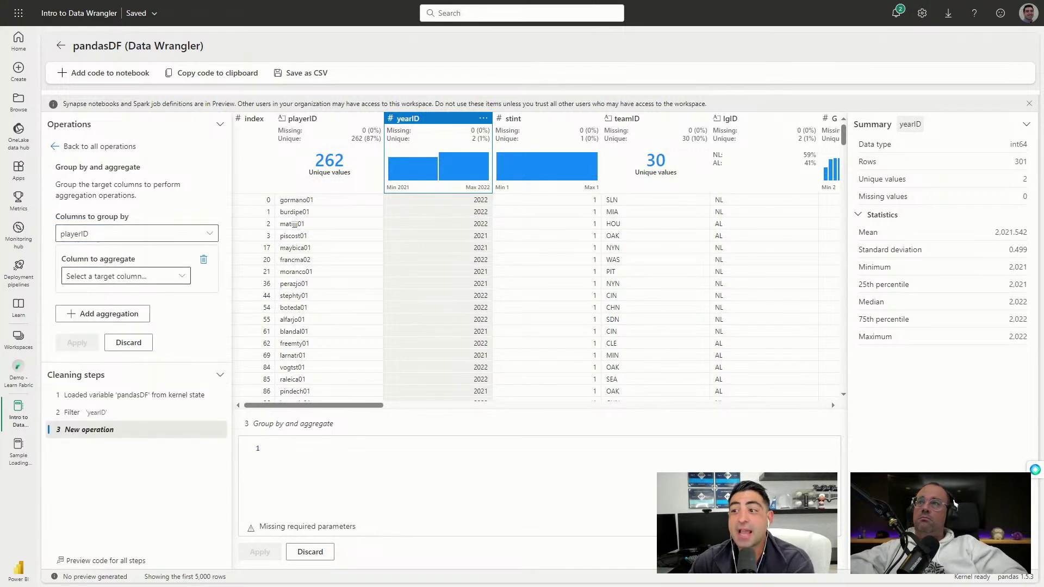
click(182, 277)
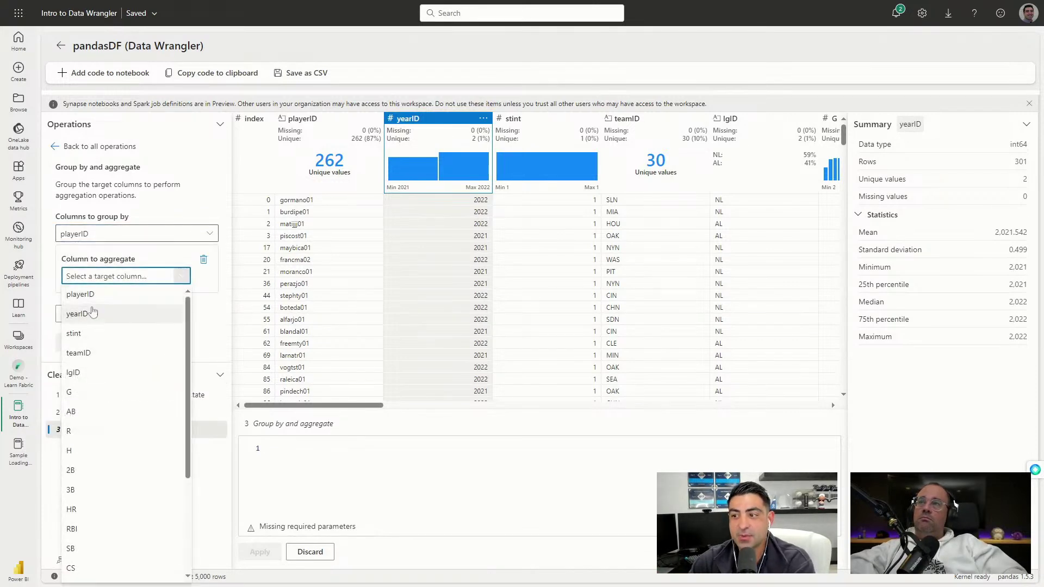
click(81, 413)
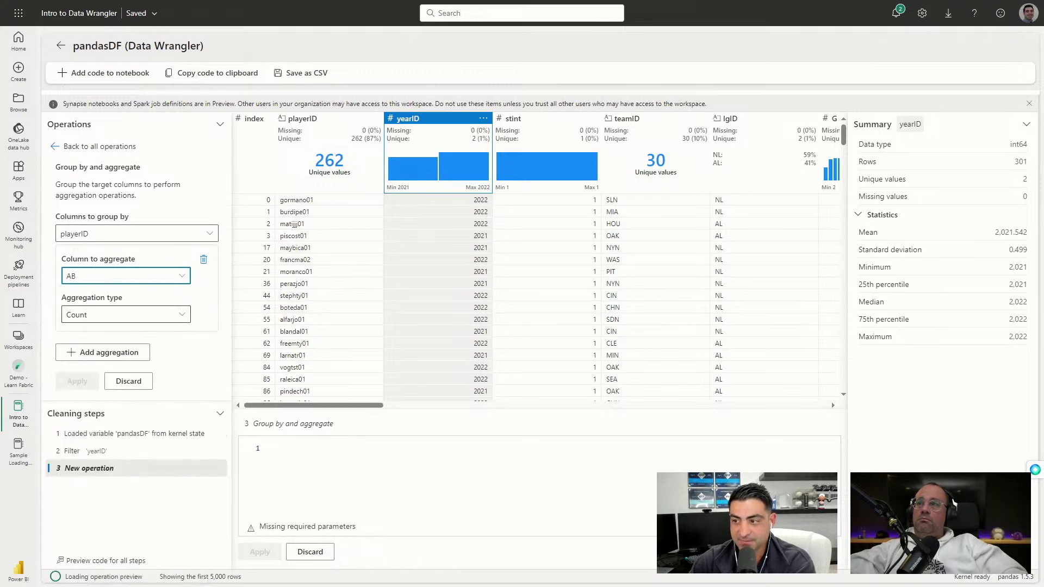
click(182, 314)
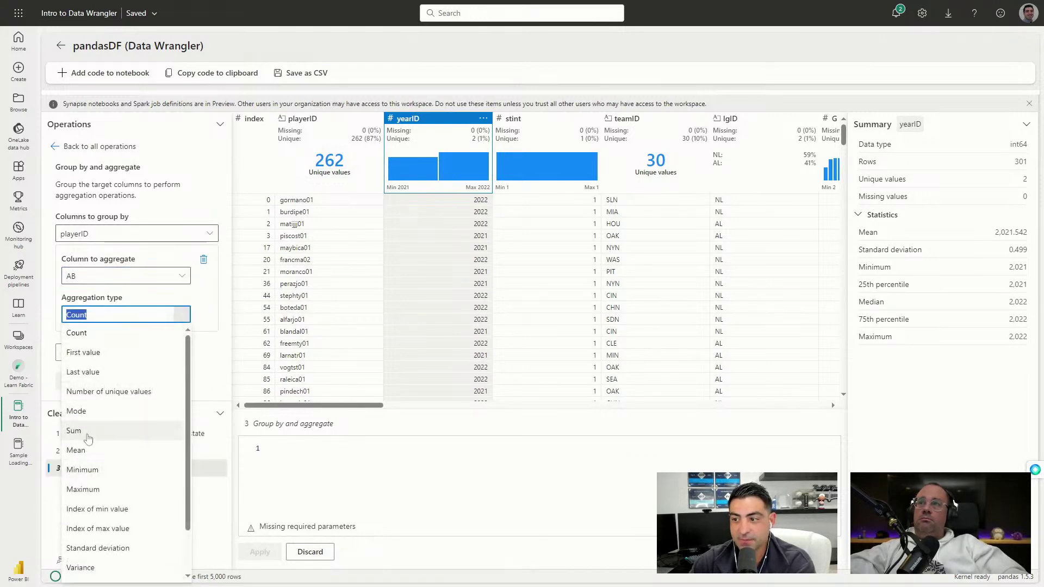
click(86, 435)
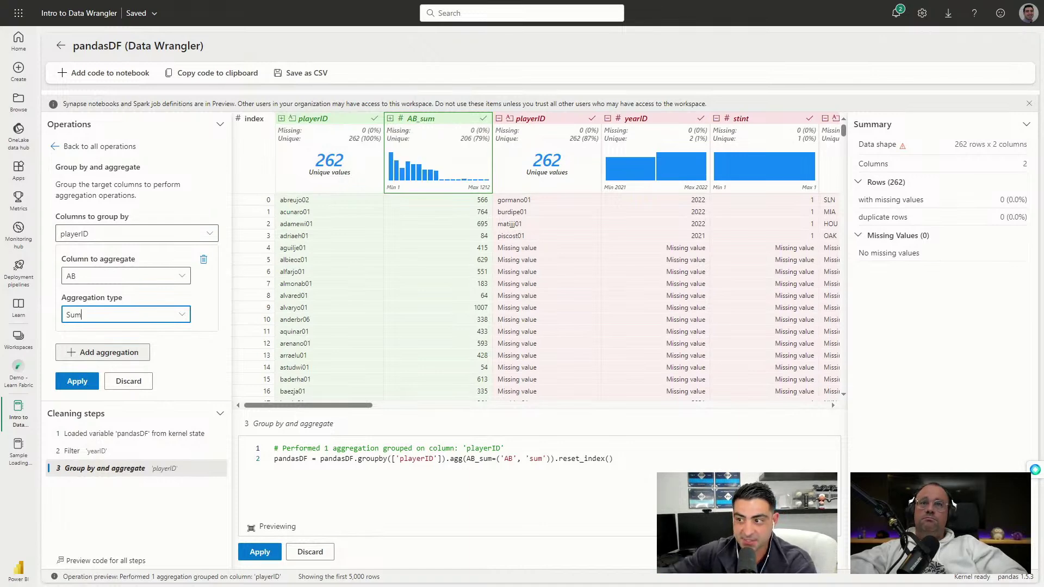
Add a second aggregation that sums the H column and apply the Group by and aggregate operation
click(88, 353)
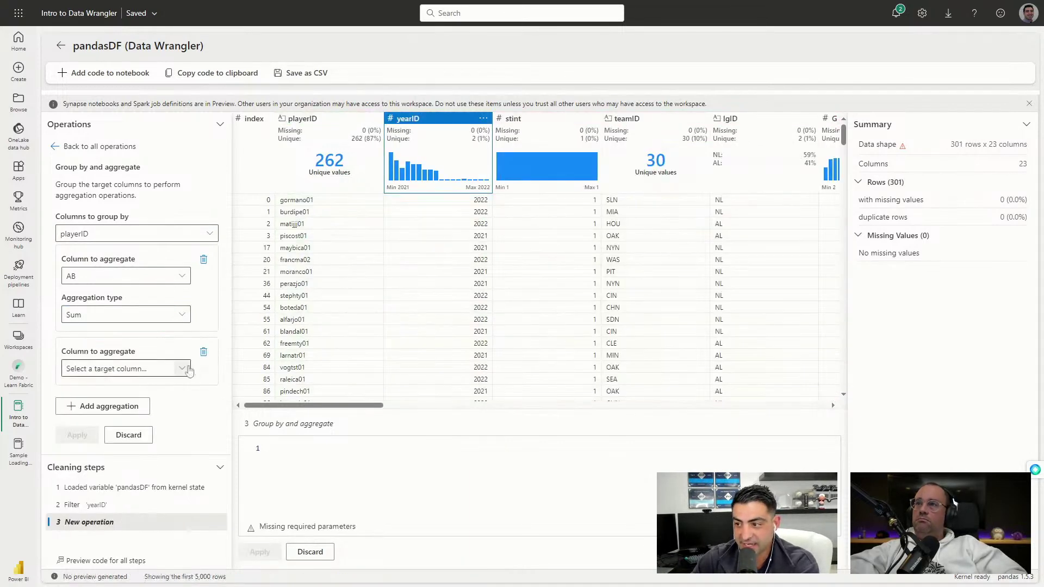
click(182, 369)
click(98, 535)
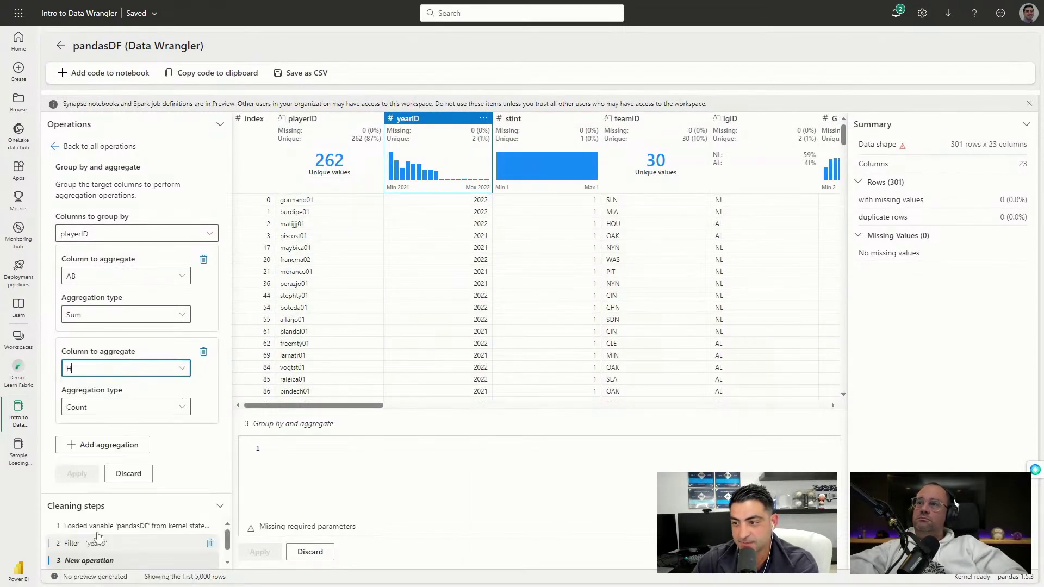
click(173, 407)
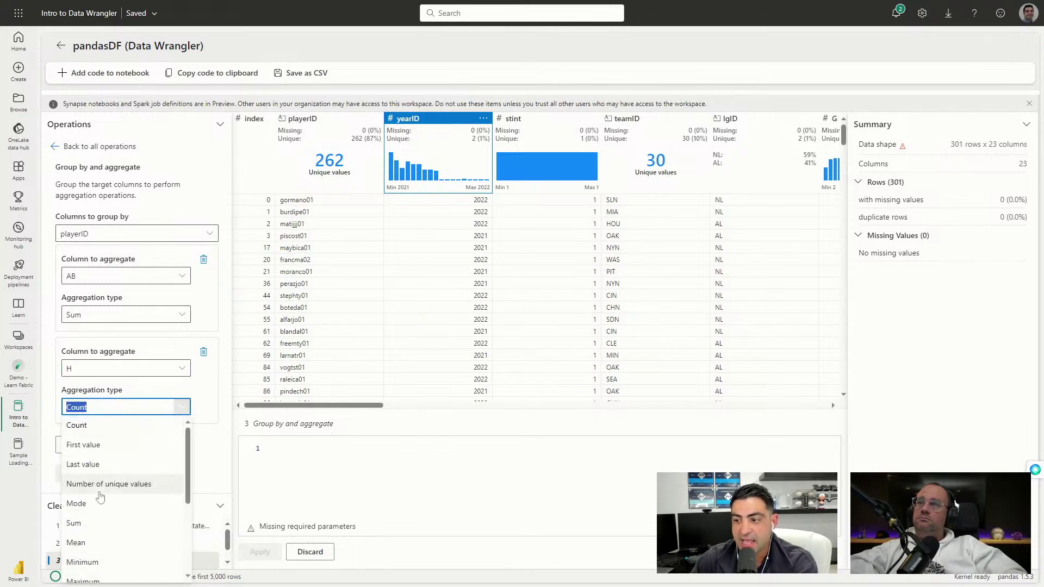
click(87, 523)
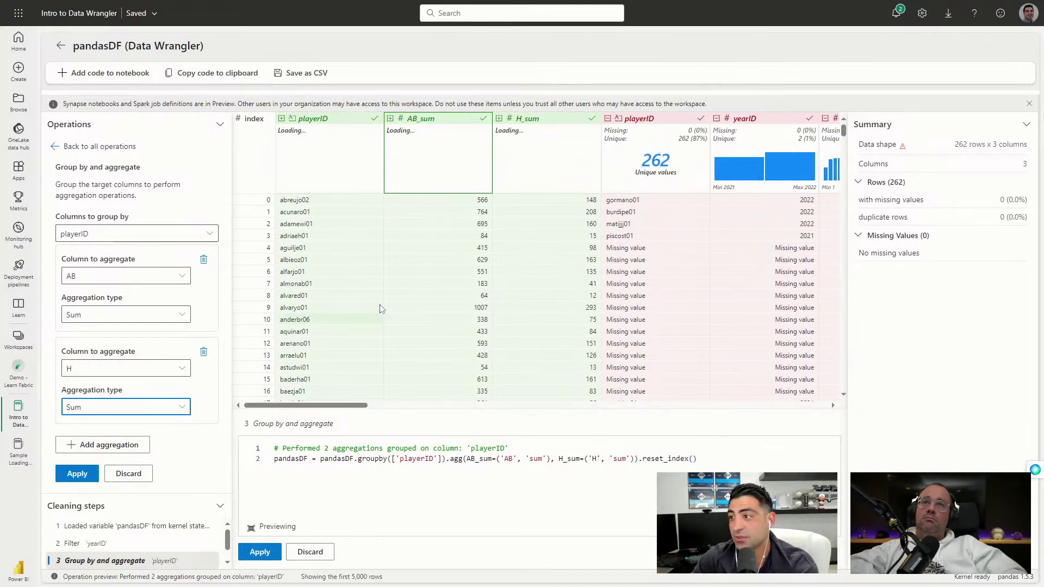
click(72, 474)
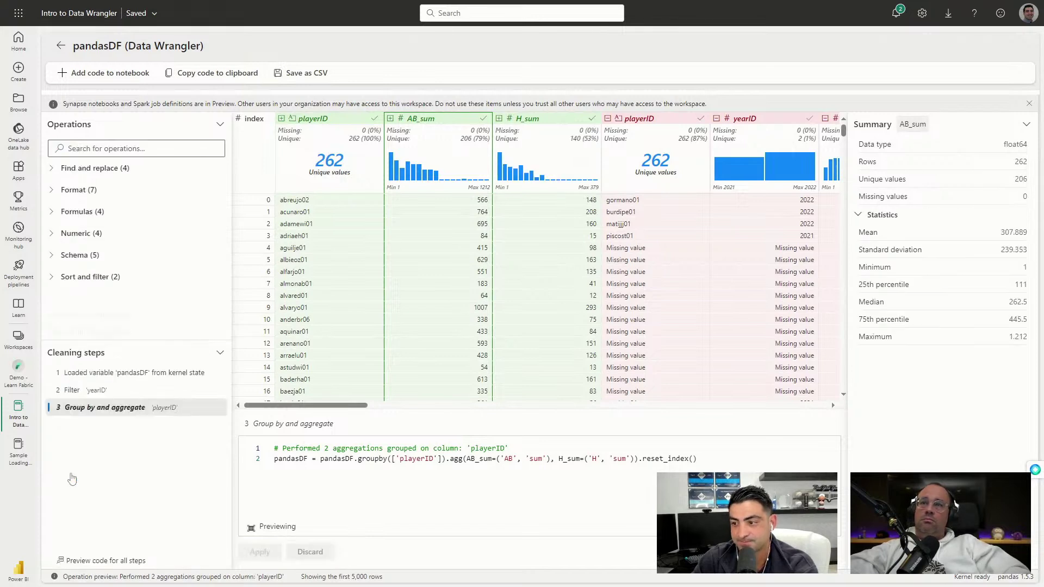
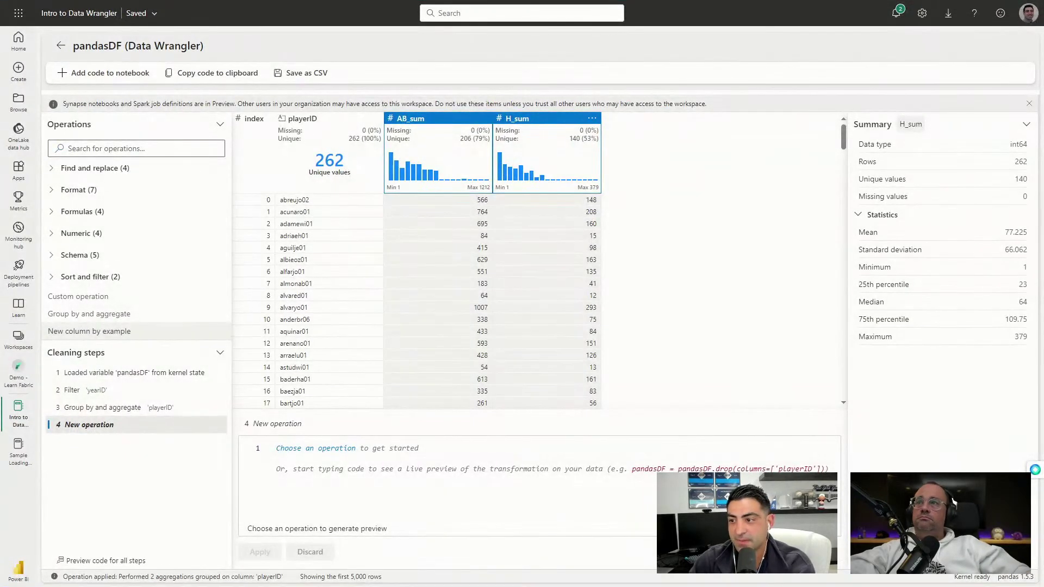
Start a New column by example operation from AB_sum and H_sum and name the derived column BattingAverage
click(108, 331)
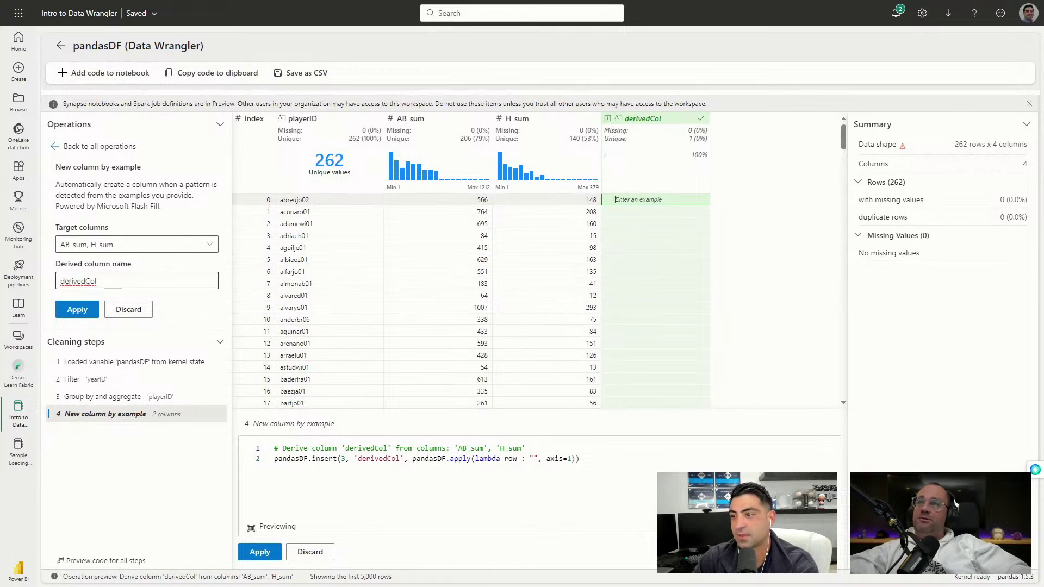
right_click(78, 281)
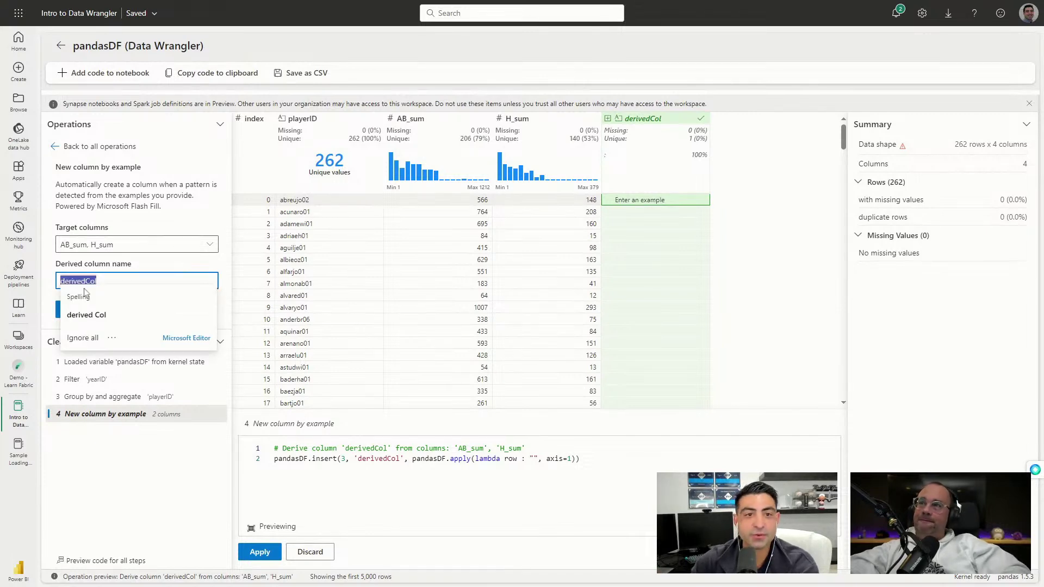
text(Batti)
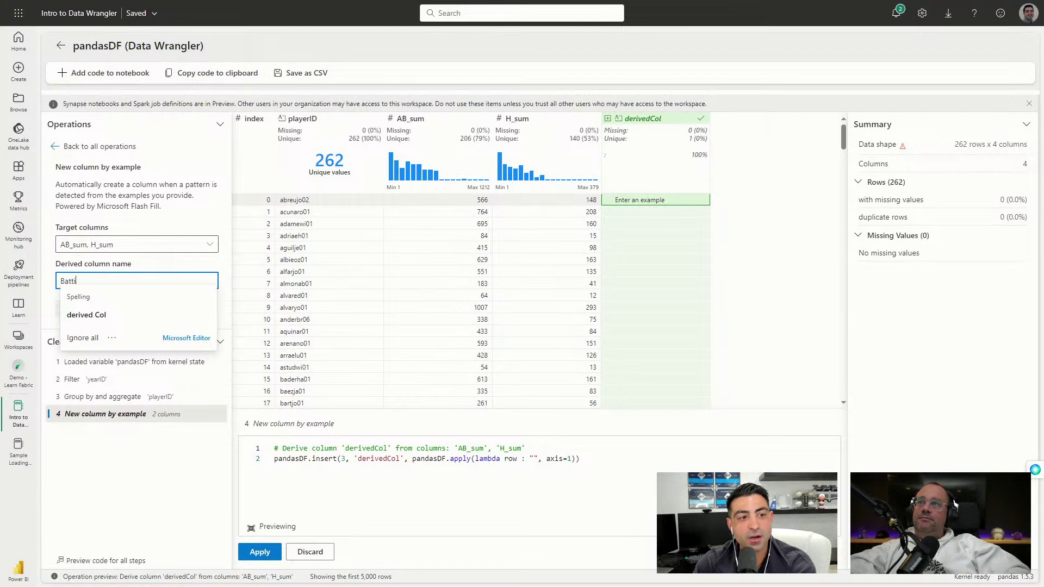
text(ngColumn)
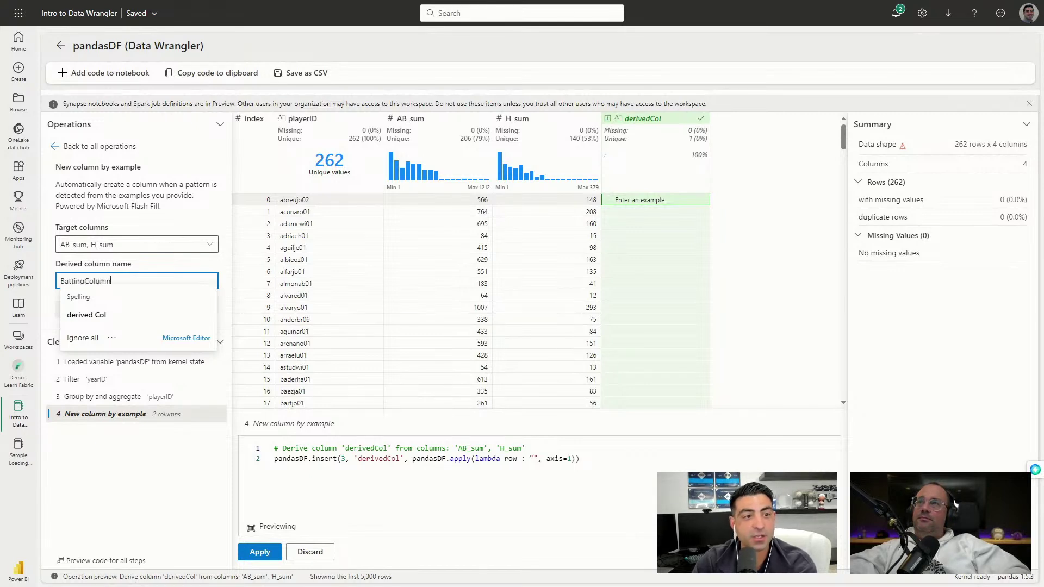
key(BackSpace)
key(BackSpace)
key(BackSpace)
key(BackSpace)
key(BackSpace)
key(BackSpace)
key(BackSpace)
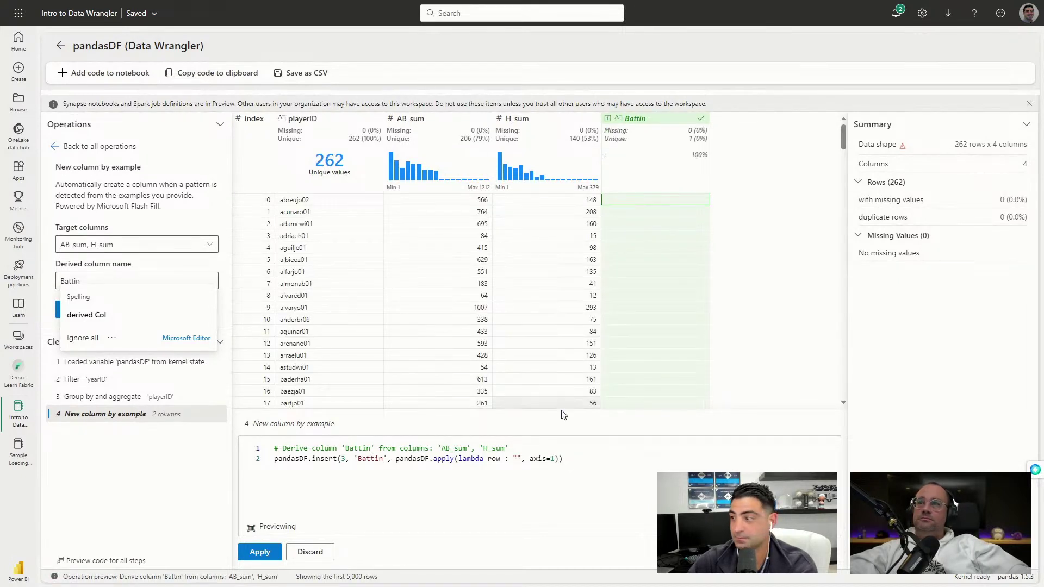
click(120, 280)
text(gAverage)
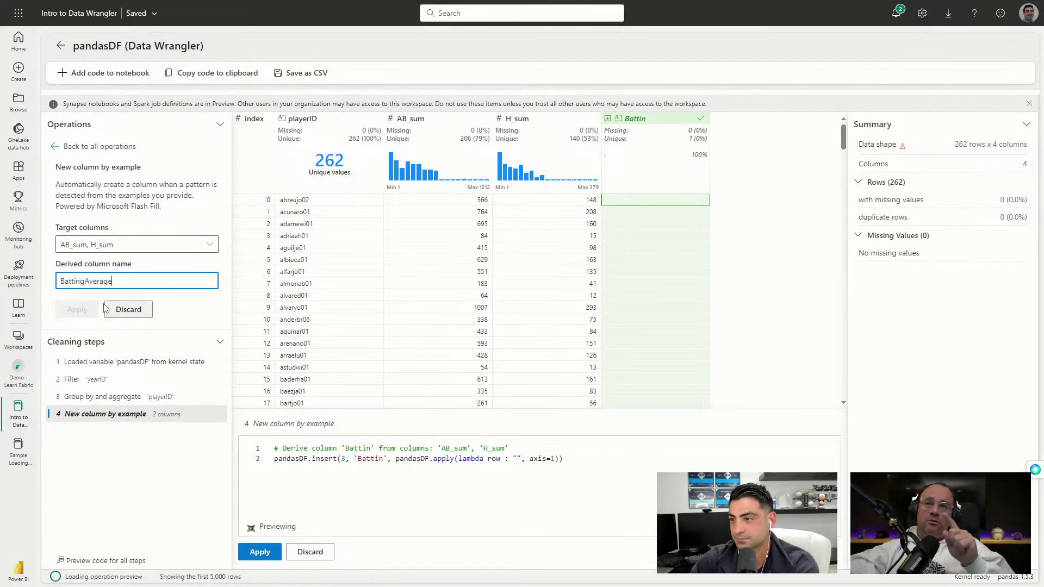
Replace the empty string in the BattingAverage lambda expression with row['H_sum']
click(357, 448)
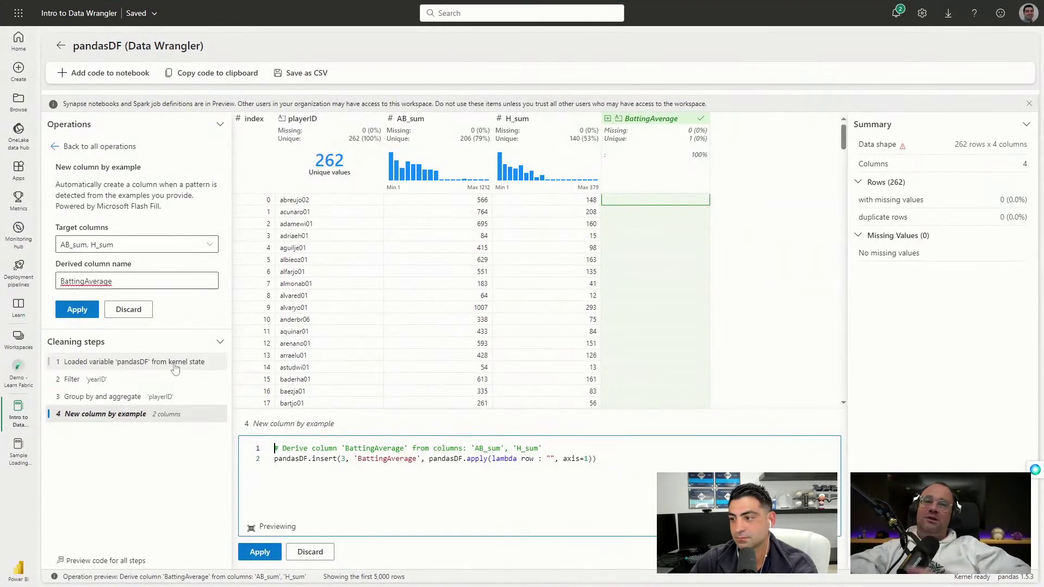
click(250, 467)
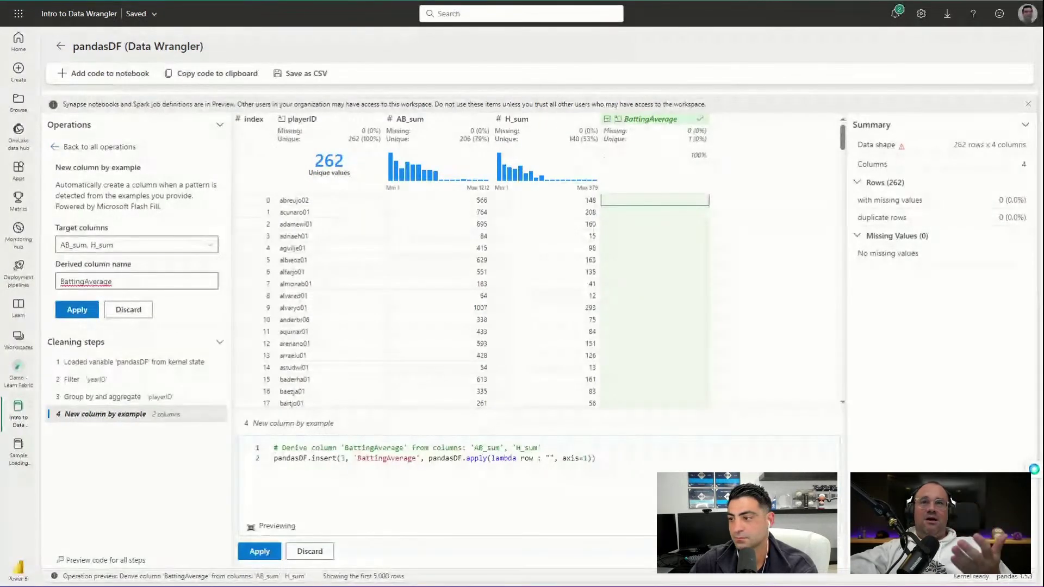
click(555, 459)
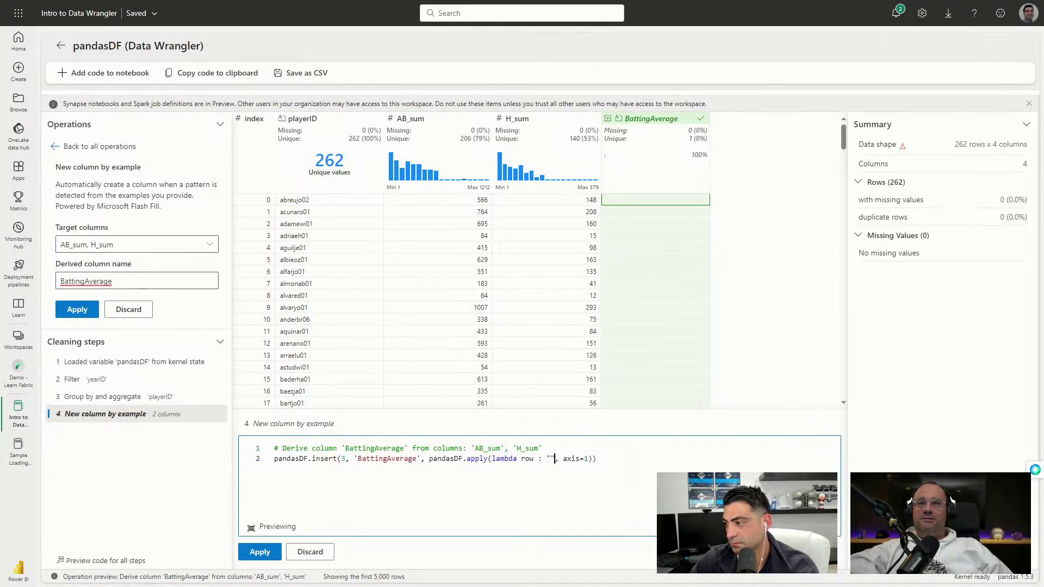
key(BackSpace)
key(BackSpace)
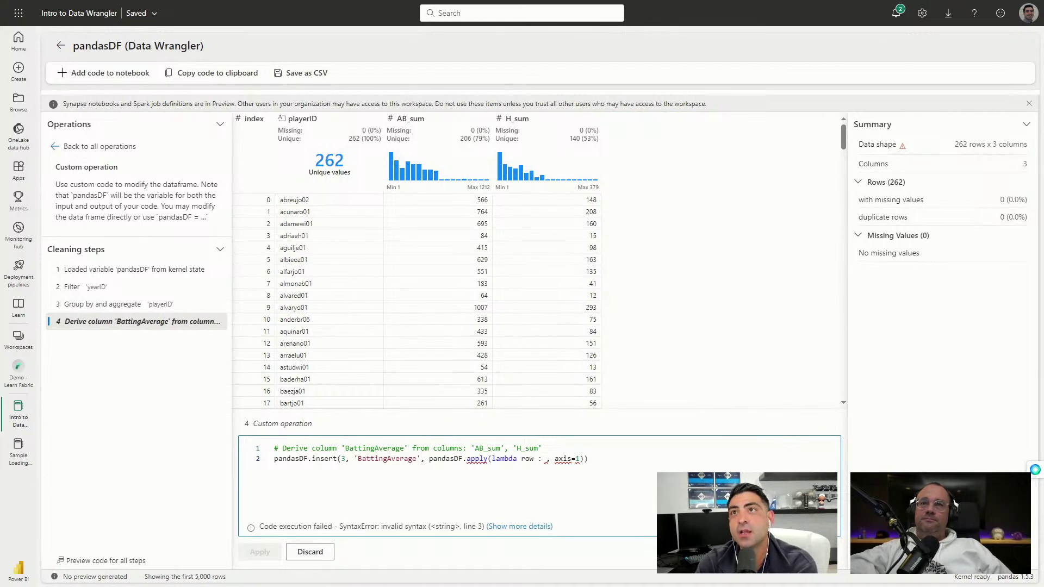
text(row[])
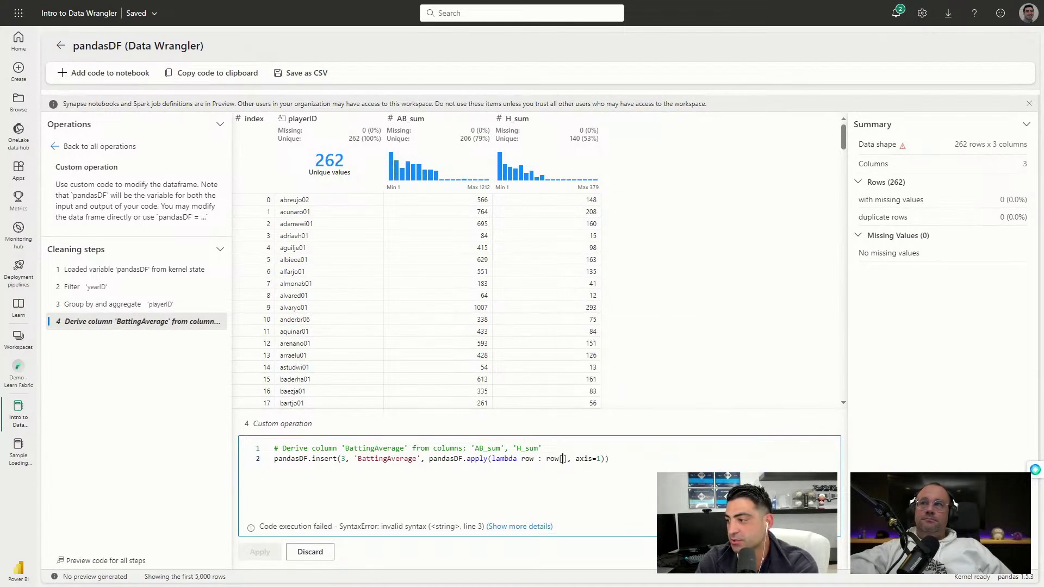
text('H)
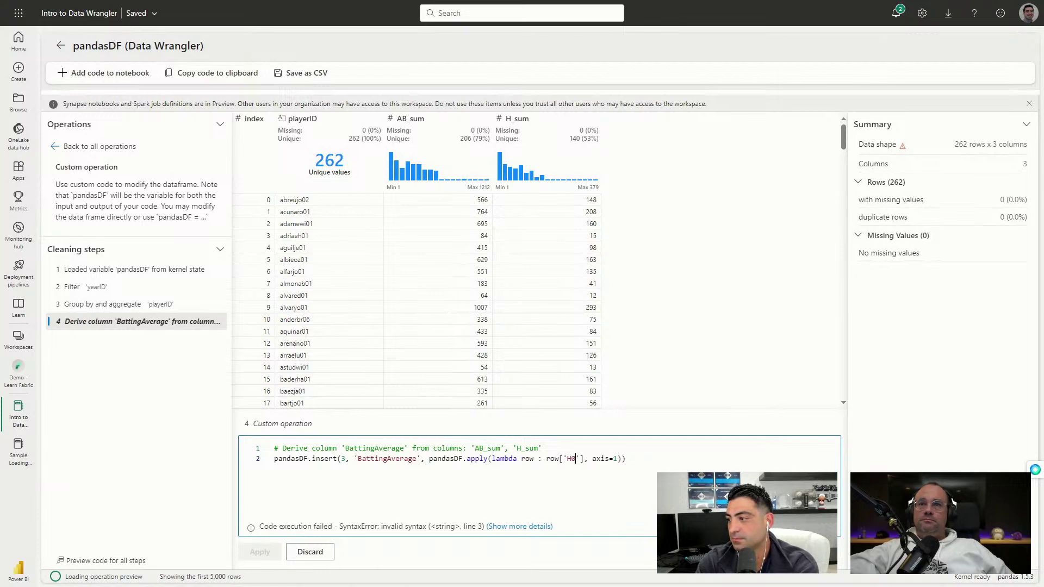
text(_sum'])
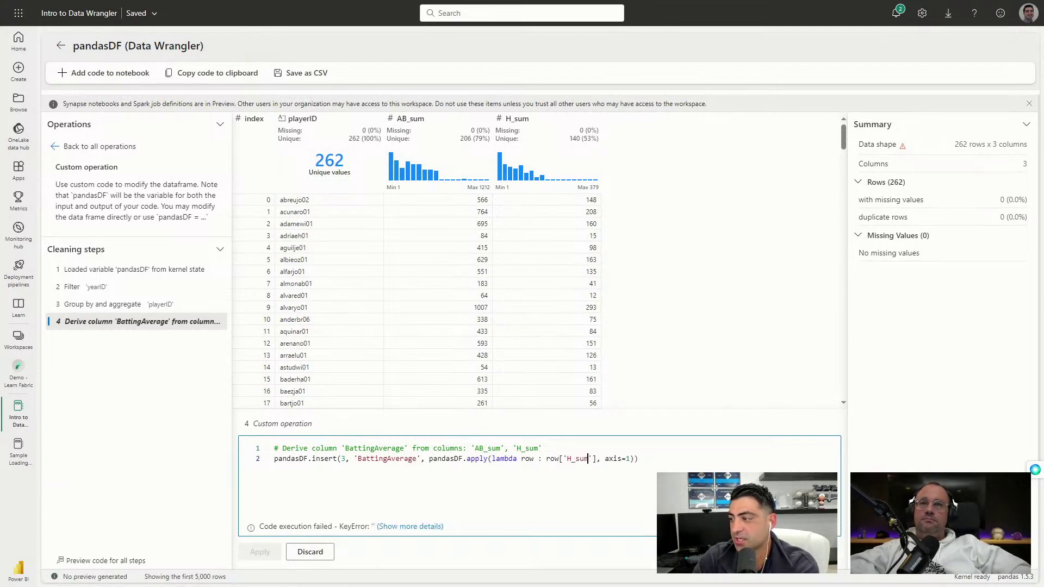
Complete the lambda expression by dividing by row['AB_sum'] and apply the BattingAverage custom operation
text( / row)
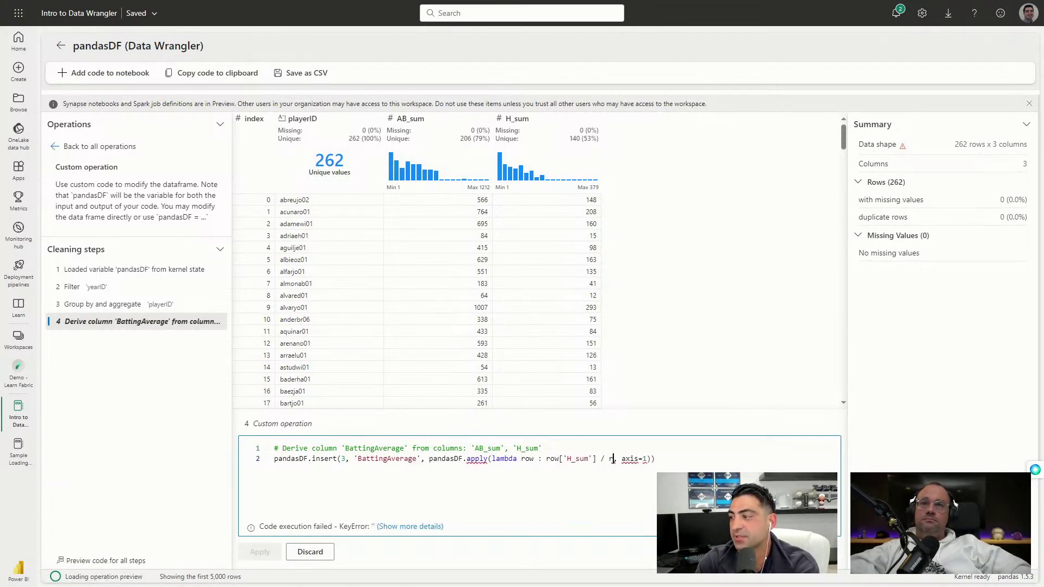
key(Escape)
text(['A)
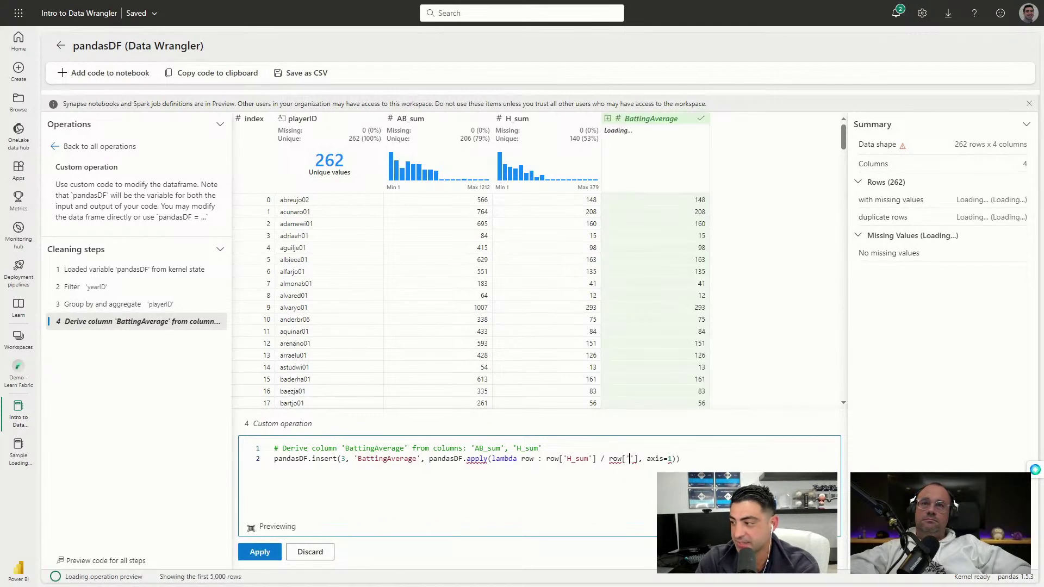
text(B_)
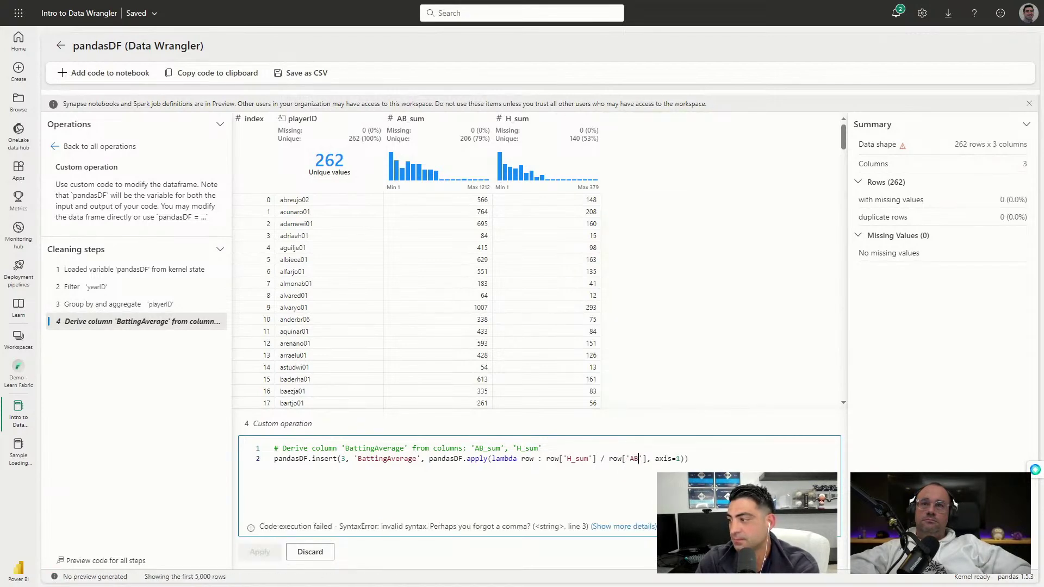
click(275, 448)
text(_)
key(BackSpace)
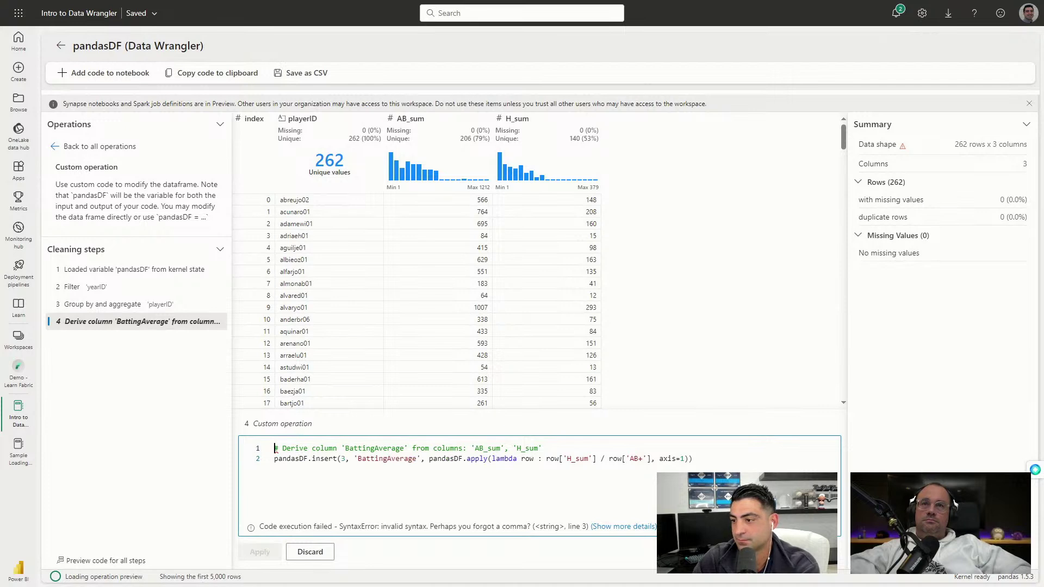
key(Down)
key(End)
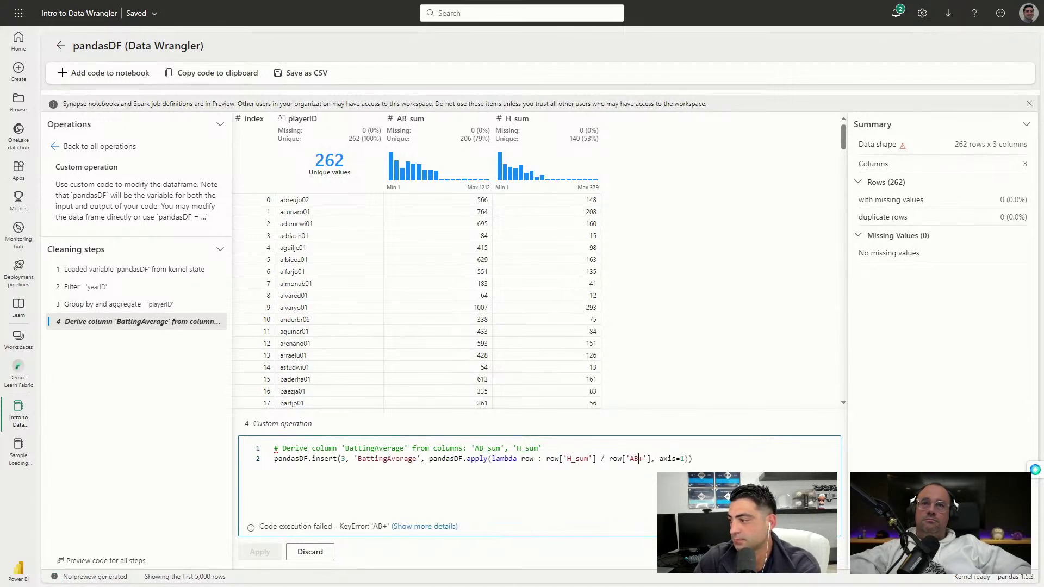
click(641, 459)
key(BackSpace)
text(_sum)
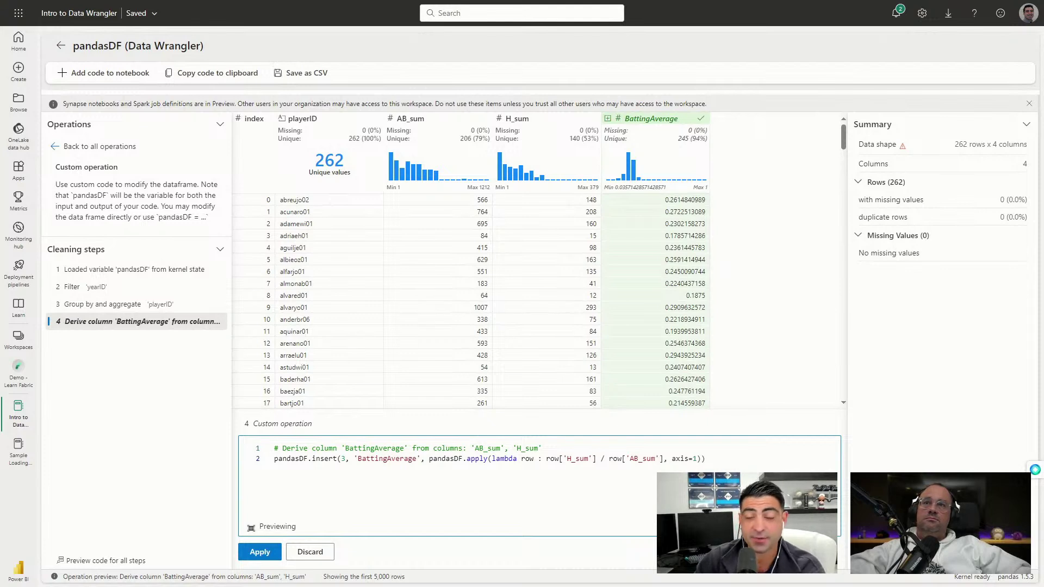
click(257, 551)
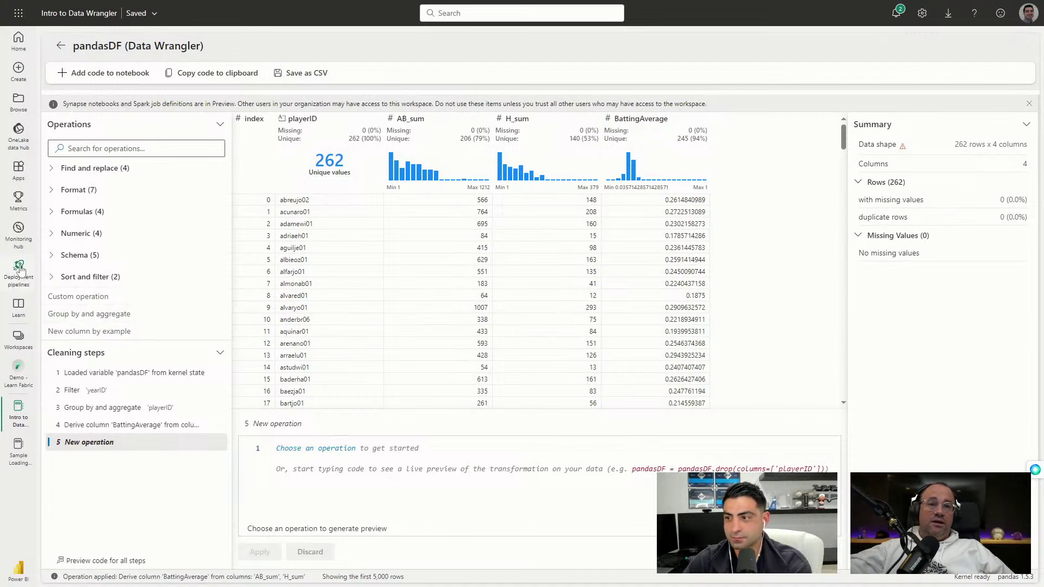
Expand the Schema, Numeric and Formulas operation groups to examine the available operations
click(52, 254)
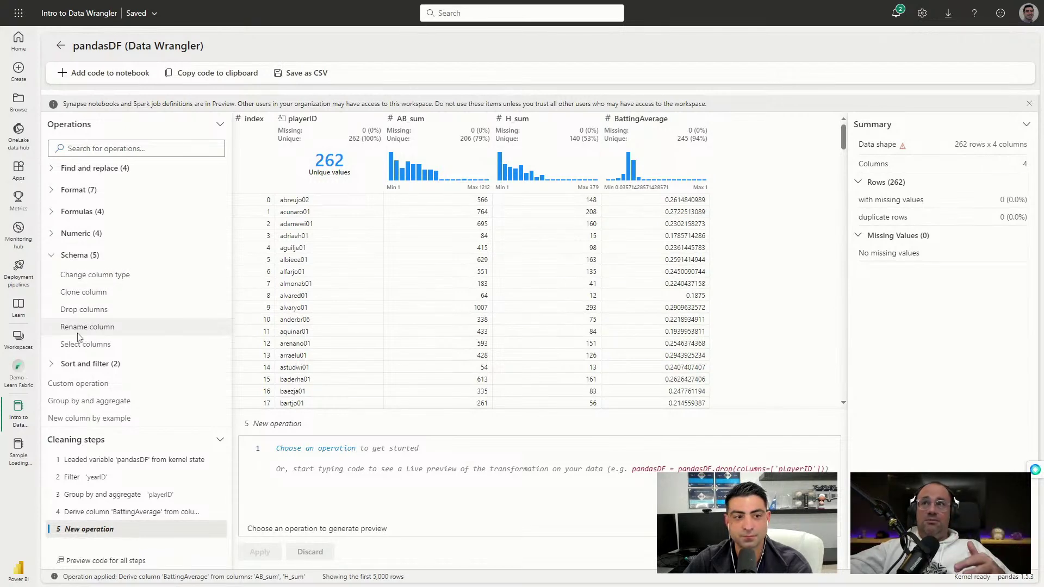
click(53, 233)
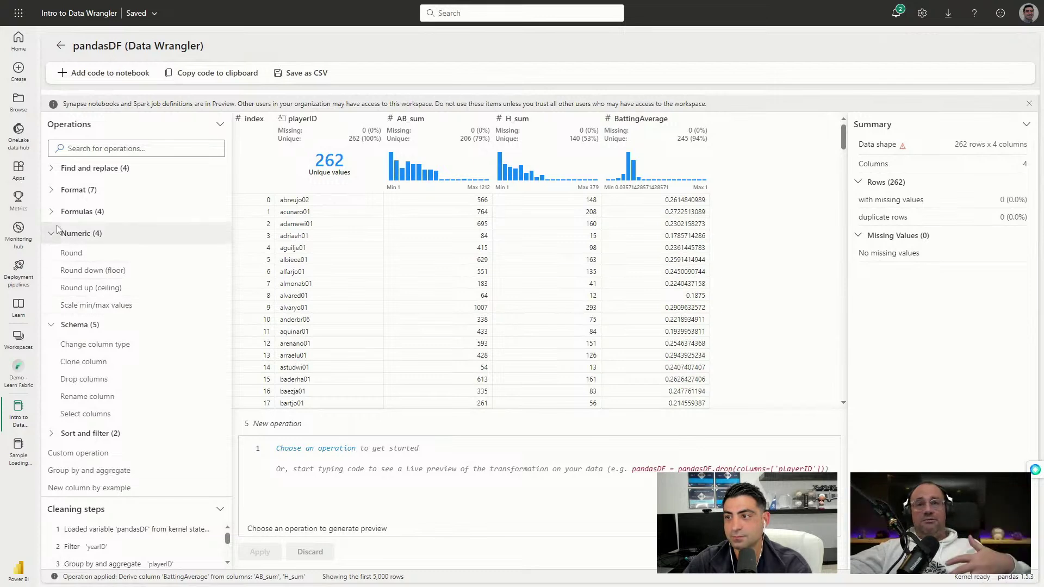
click(54, 215)
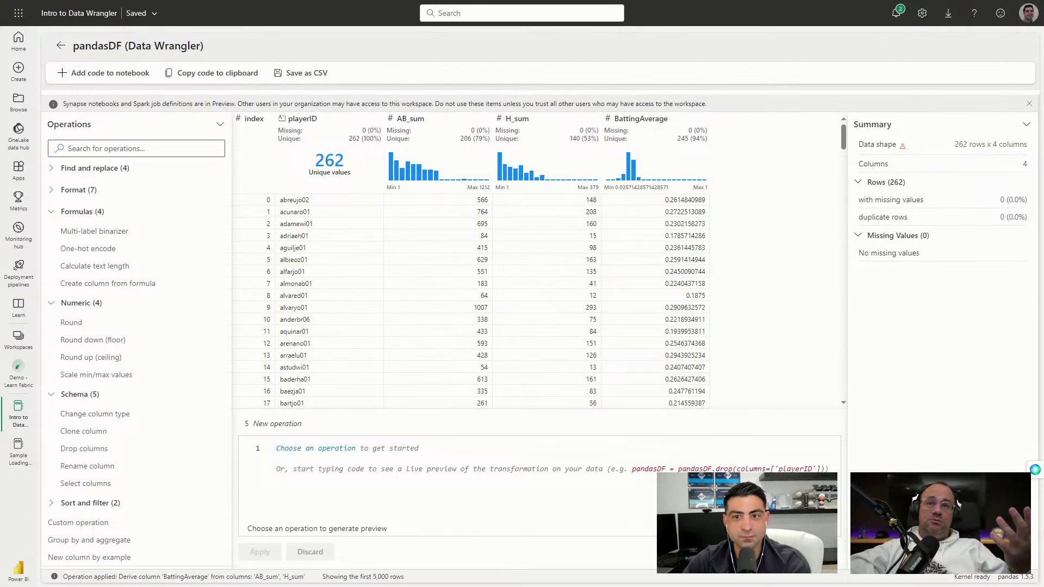
Preview the aggregated batting data sorted by H_sum in descending order
click(536, 123)
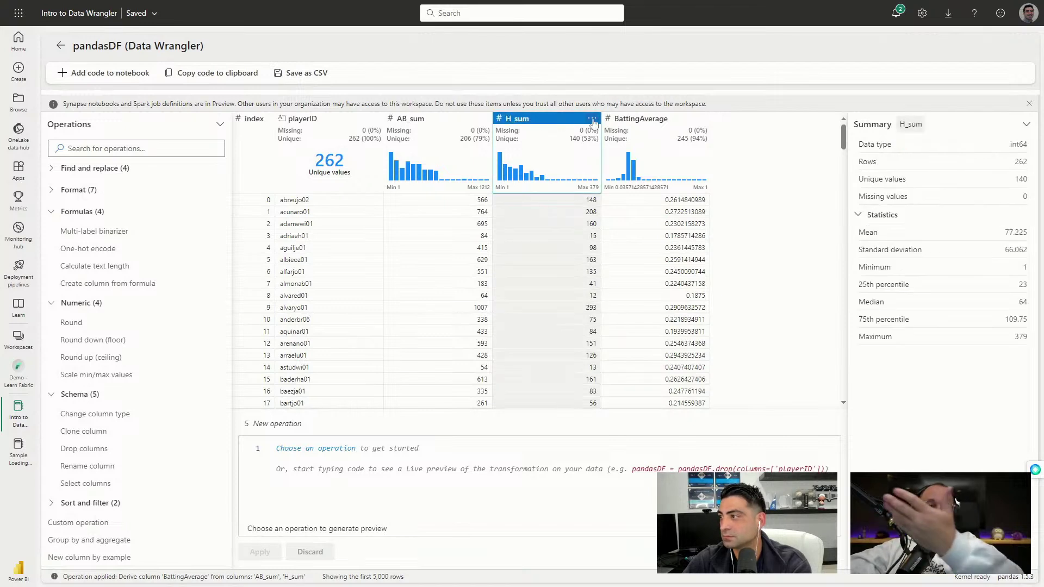
click(591, 119)
click(538, 149)
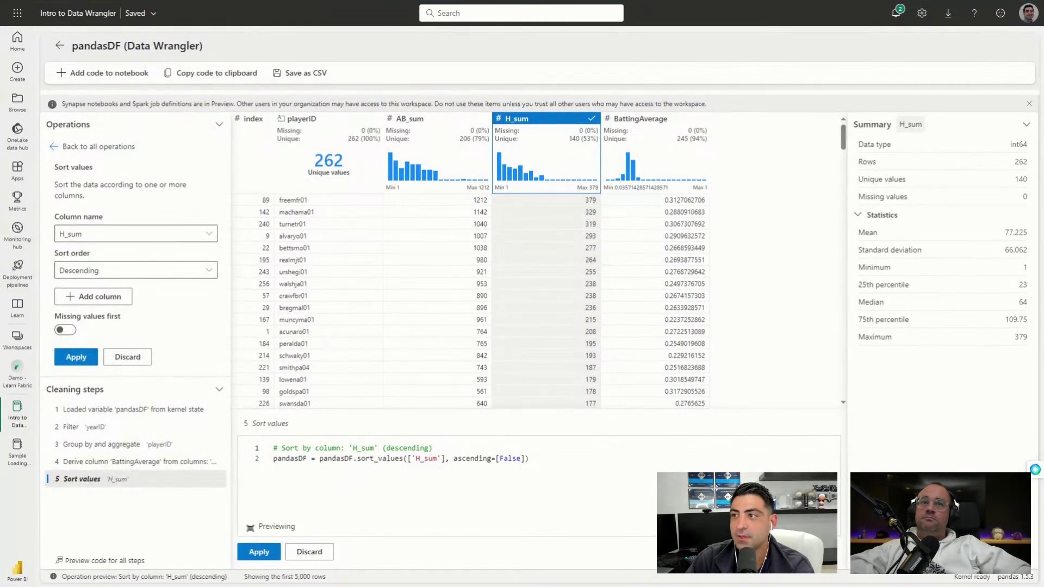
Add the generated cleaning code to the notebook and review the groupby and BattingAverage lines of the clean_data function
click(112, 73)
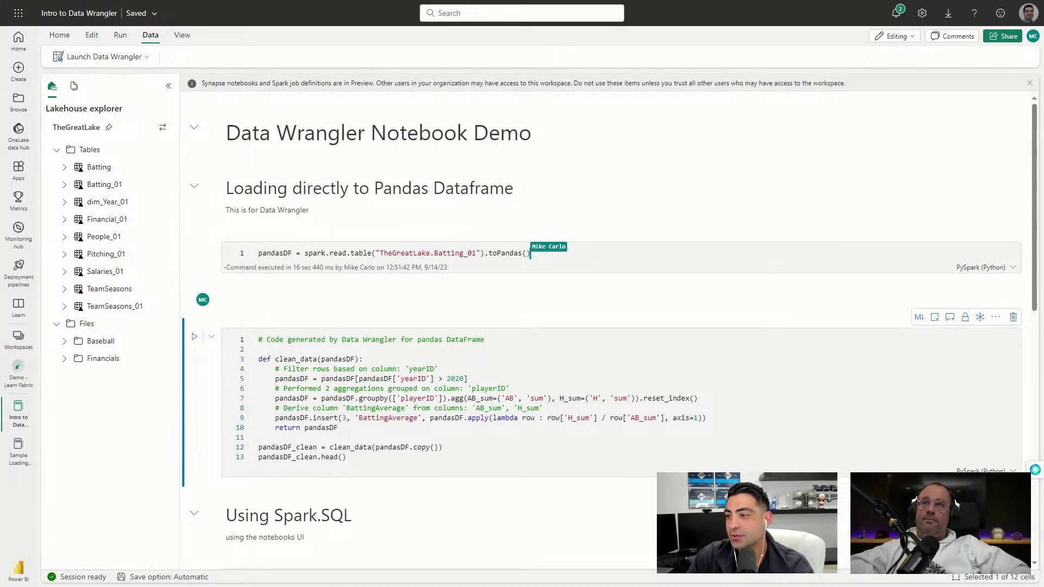
scroll(598, 326, down, 2)
click(283, 318)
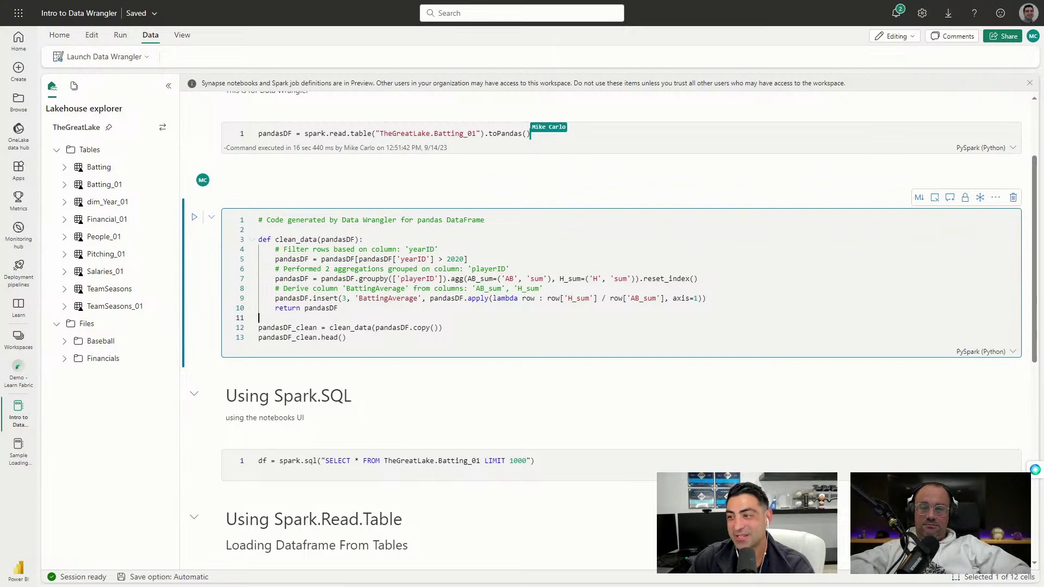
drag(258, 239, 259, 318)
triple_click(417, 279)
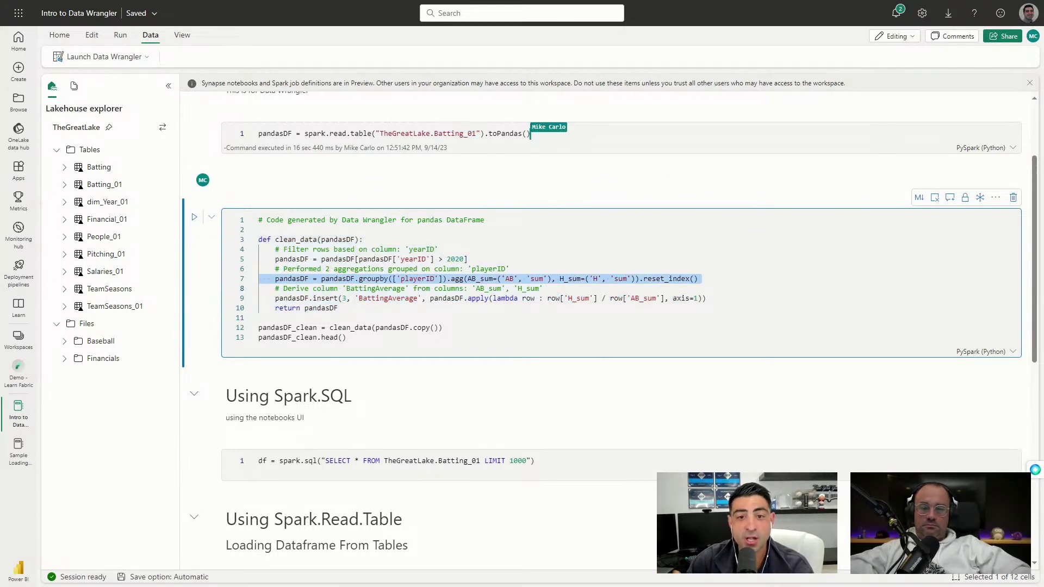
triple_click(296, 298)
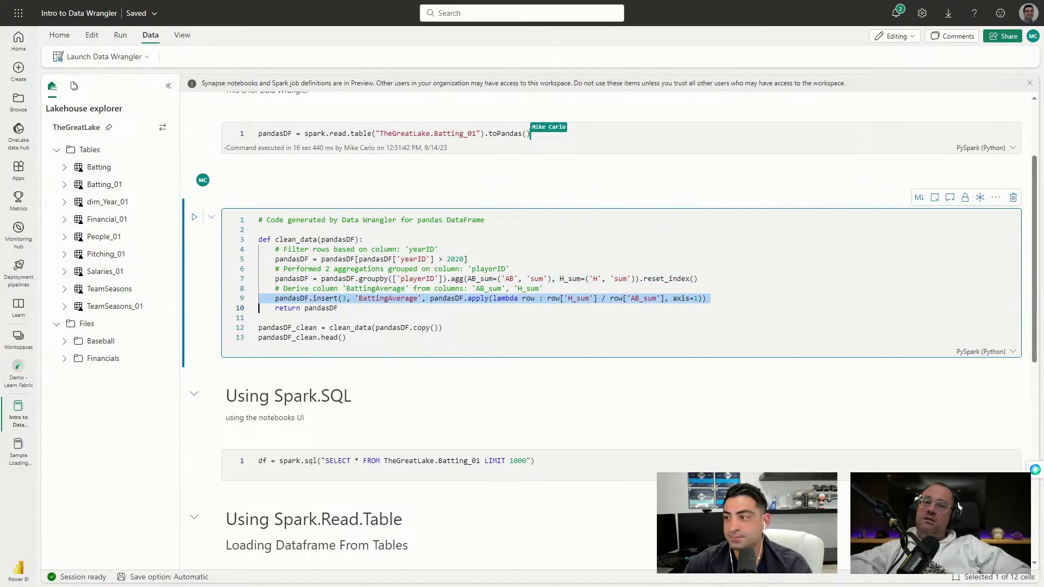
Run the generated clean_data cell and examine its output
click(195, 218)
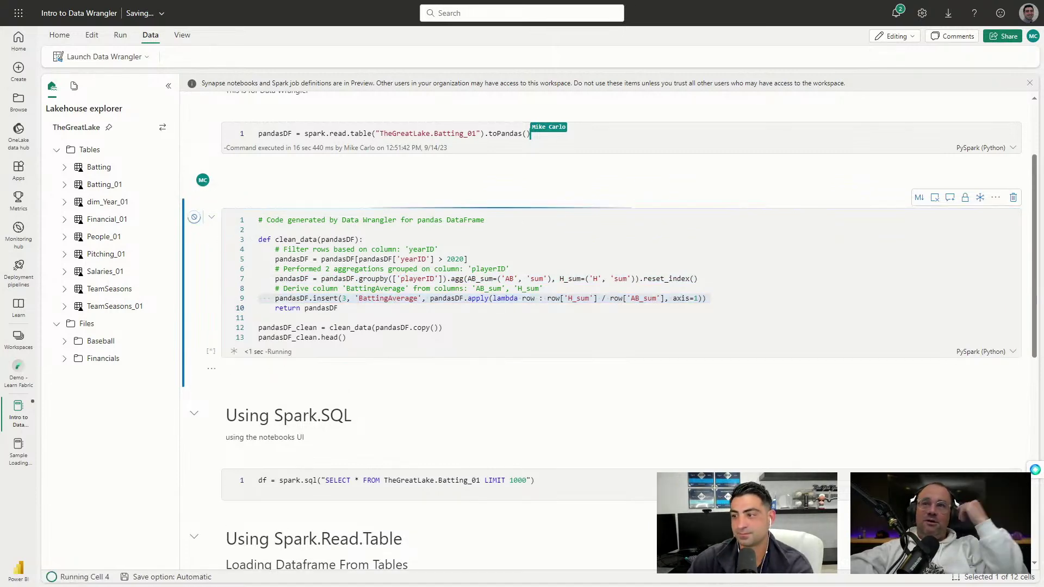
scroll(598, 326, down, 9)
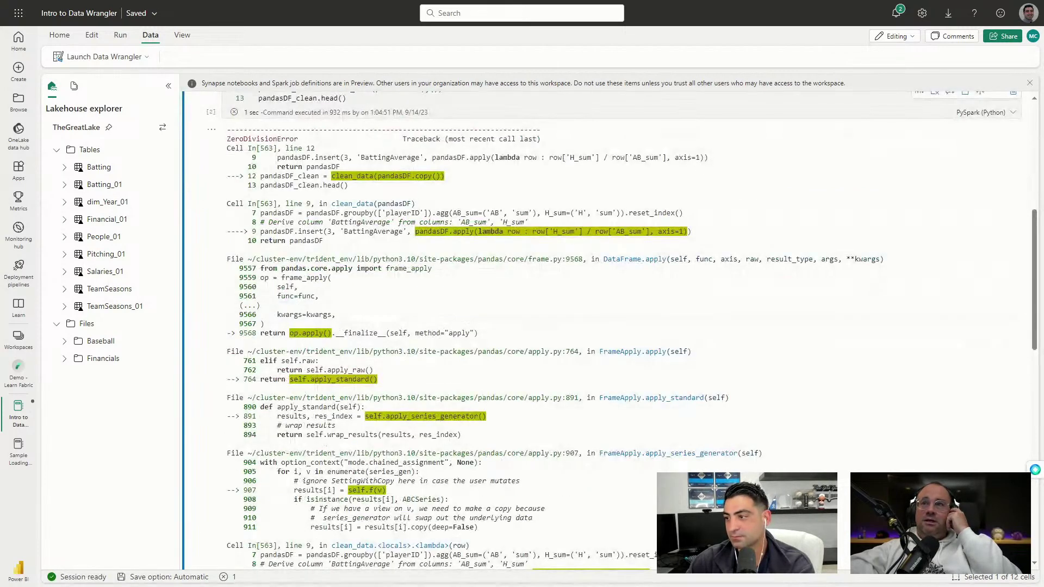
scroll(598, 327, up, 12)
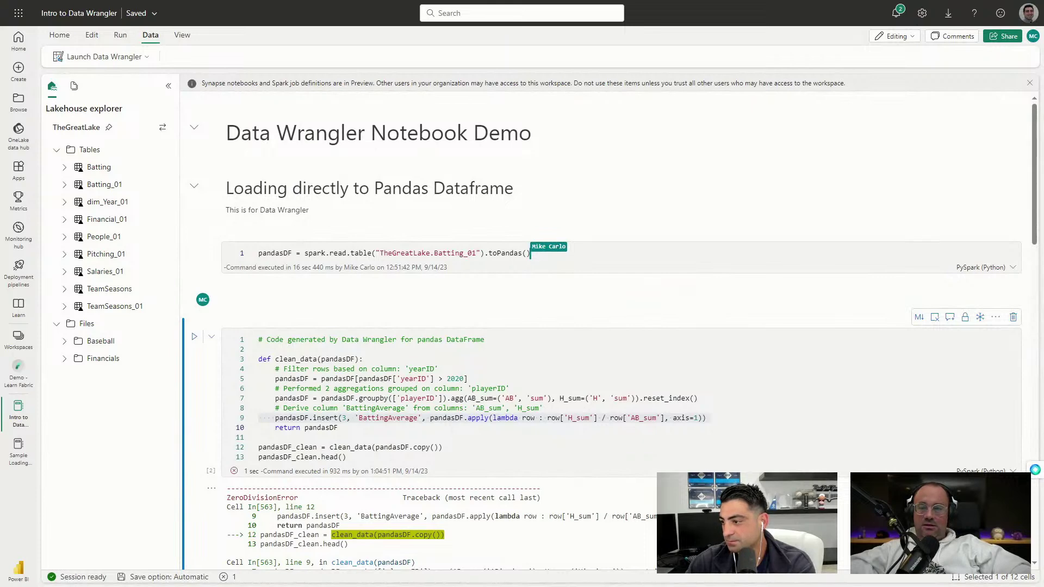
Change the yearID filter comparison in clean_data to >= and rerun the cell
scroll(598, 326, down, 2)
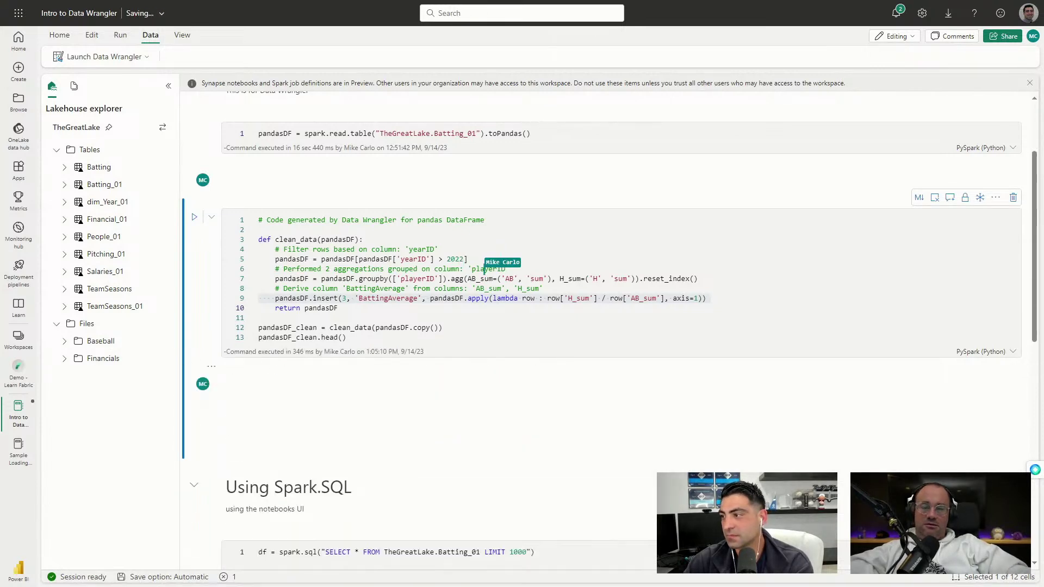
click(441, 259)
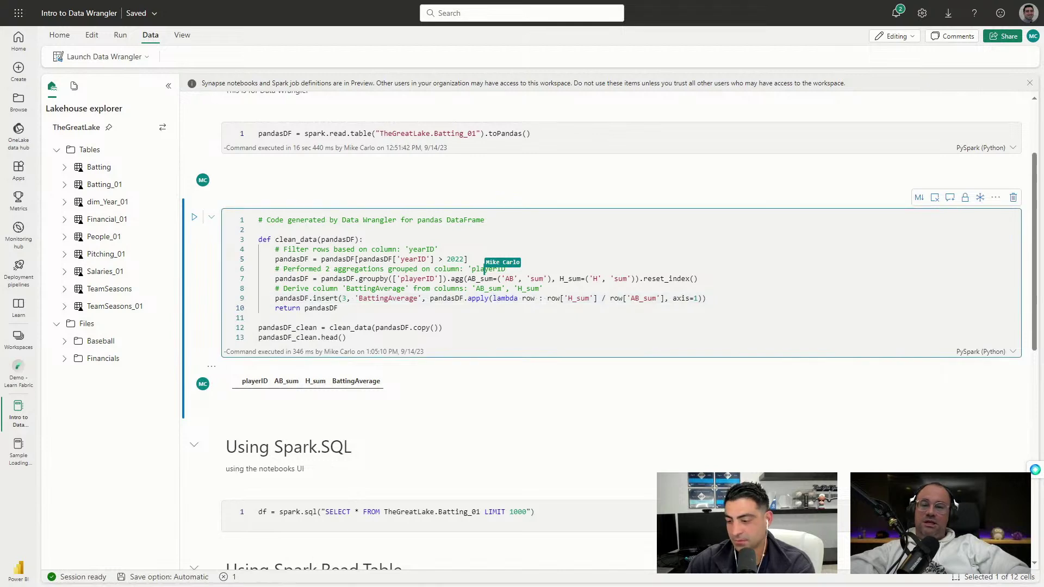
text(=)
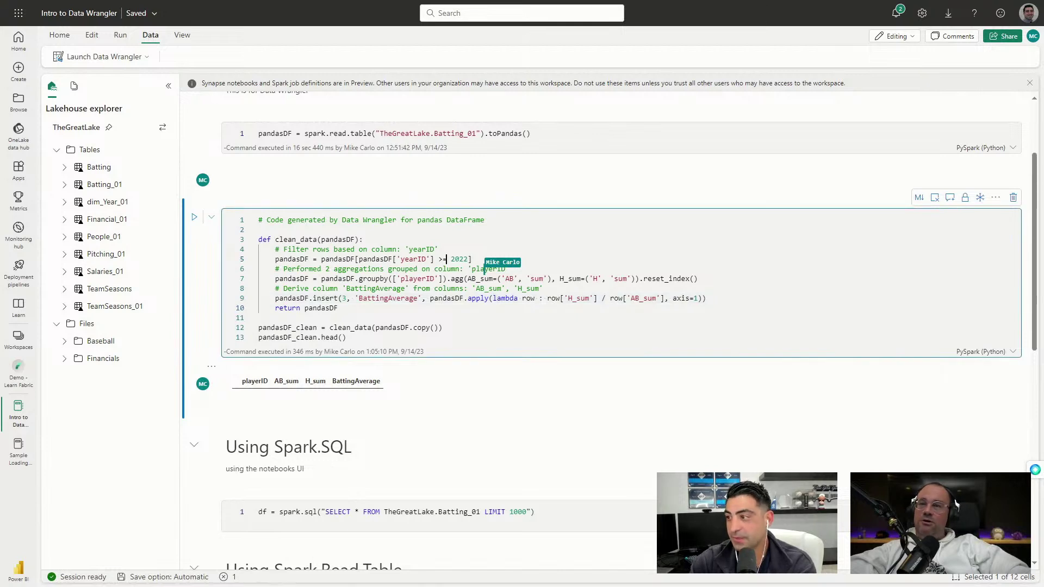
click(194, 218)
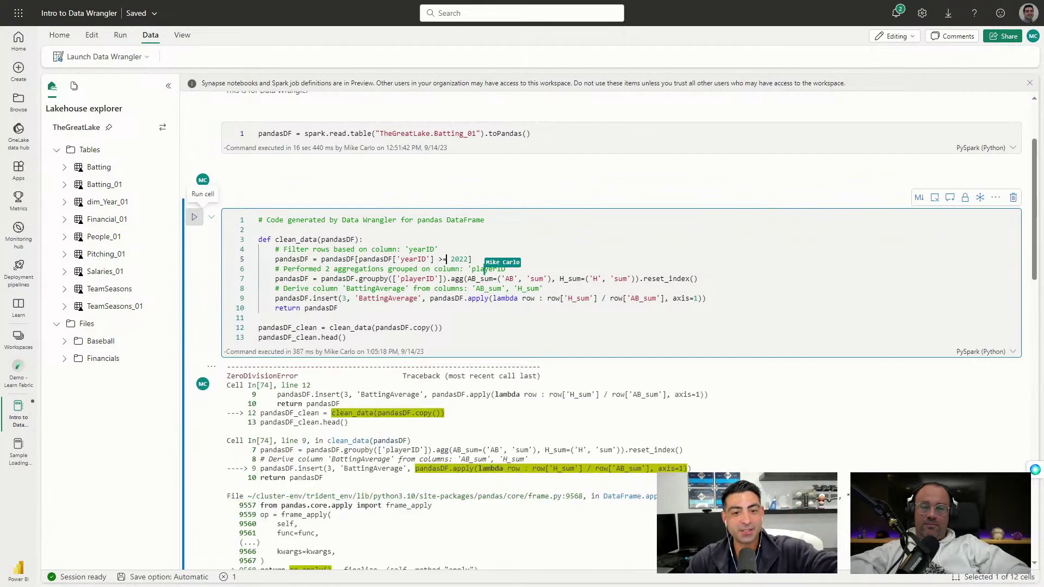
text(=)
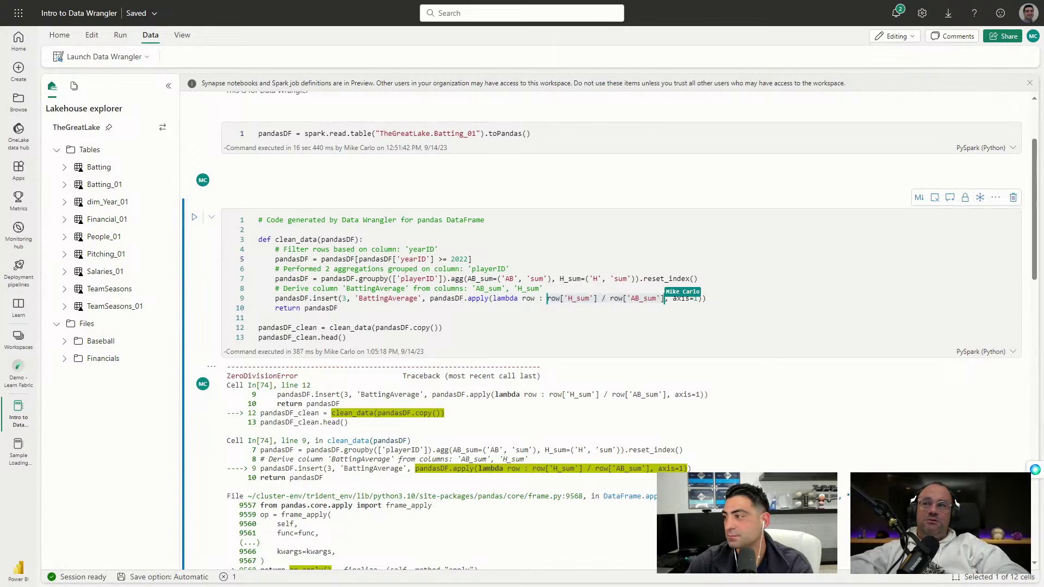
Comment out the pandasDF.insert line that derives BattingAverage in clean_data and rerun the cell
drag(706, 298, 253, 313)
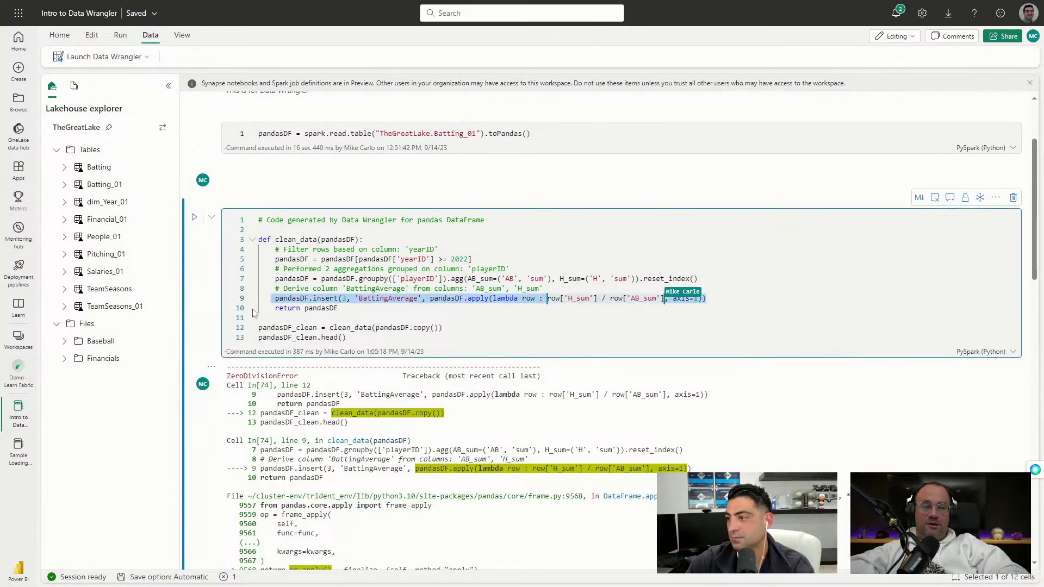
key(ctrl+slash)
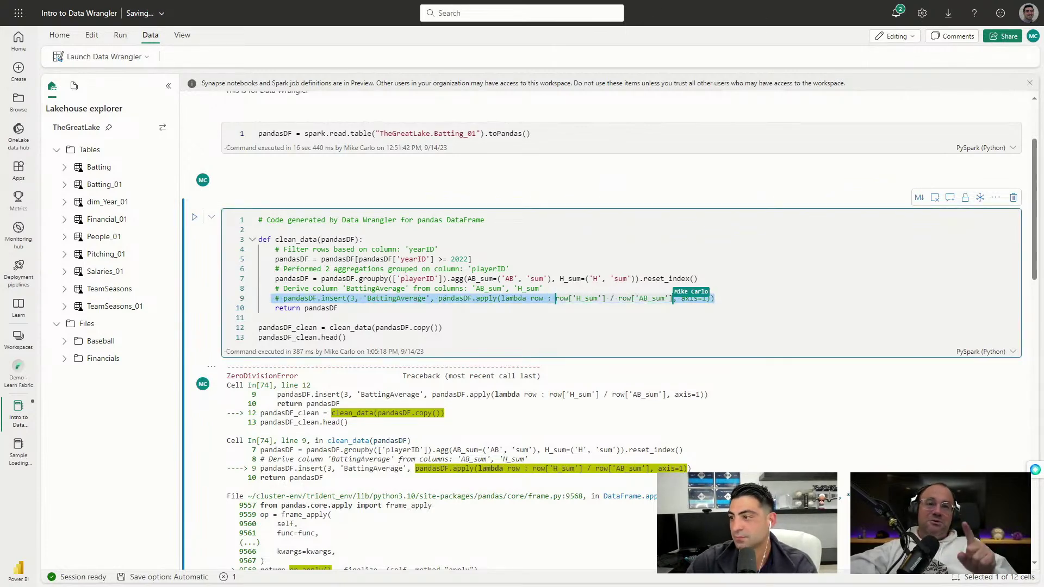
click(555, 297)
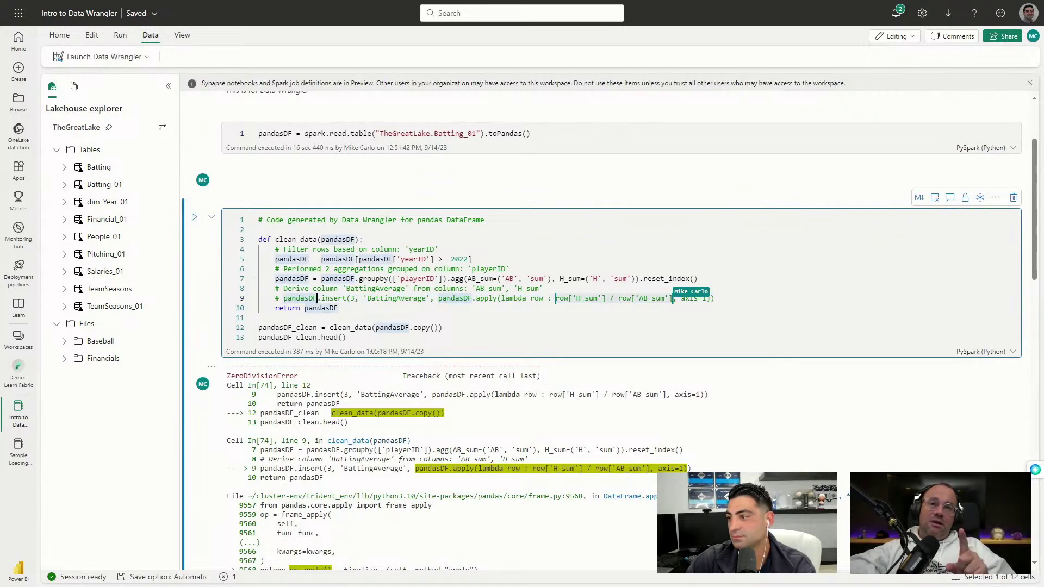
click(194, 217)
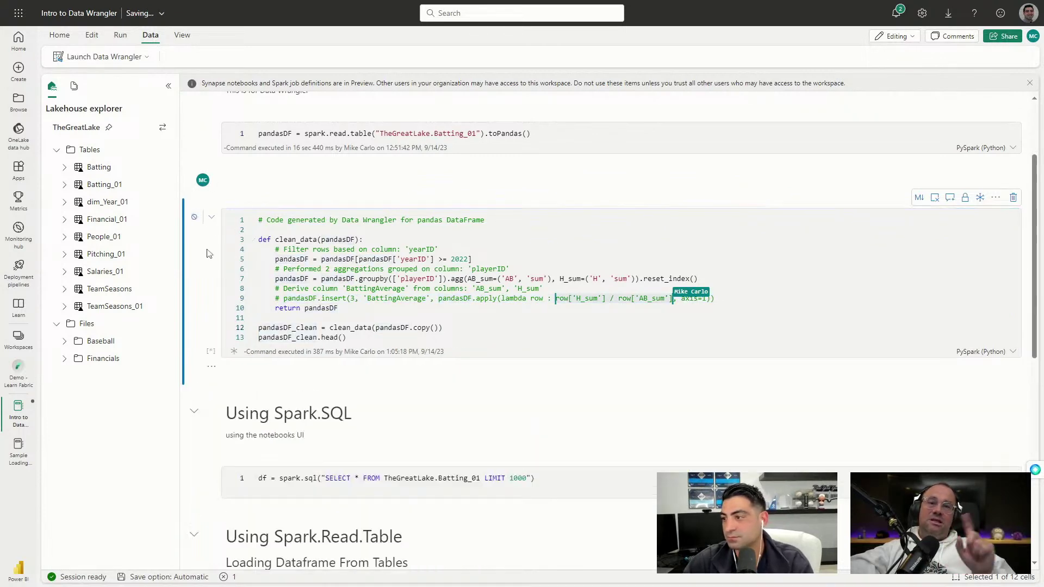